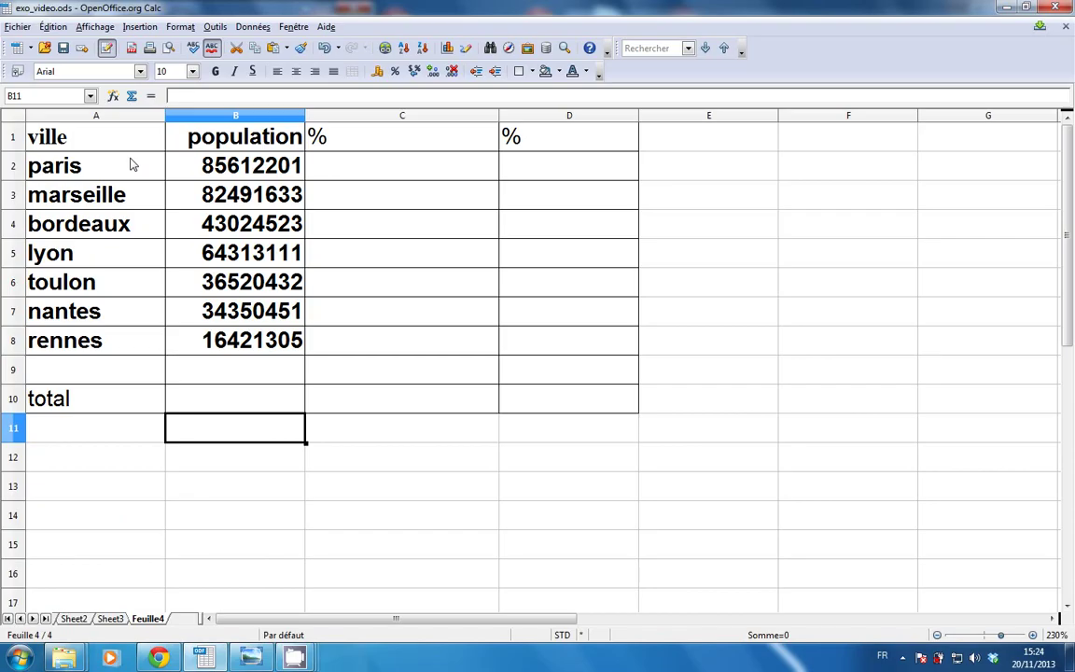
pyautogui.click(89, 116)
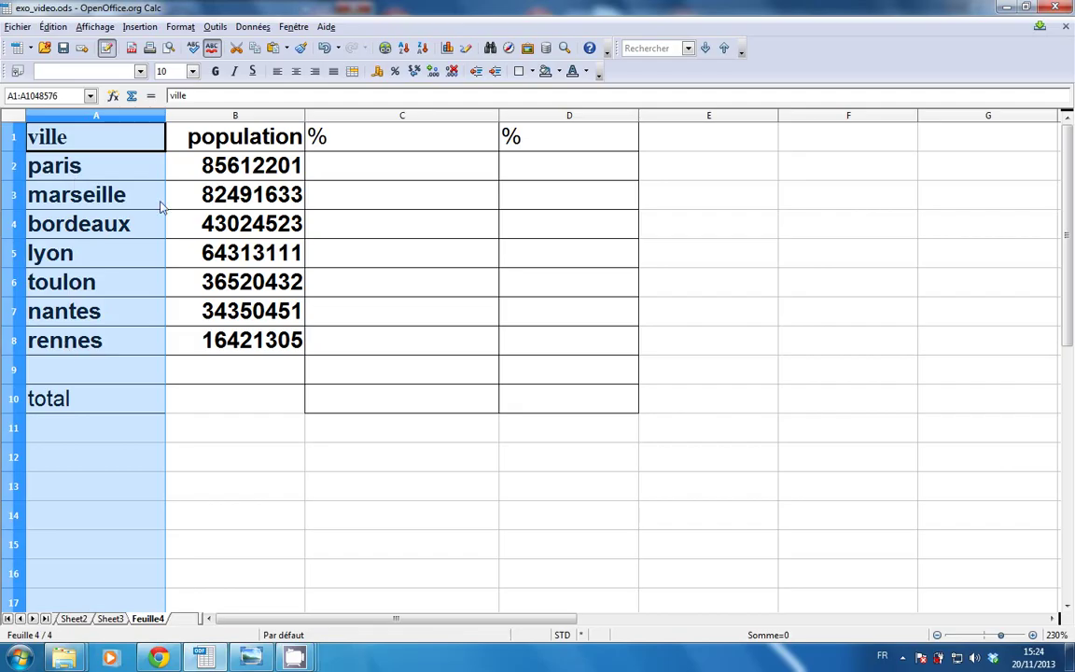
pyautogui.click(205, 120)
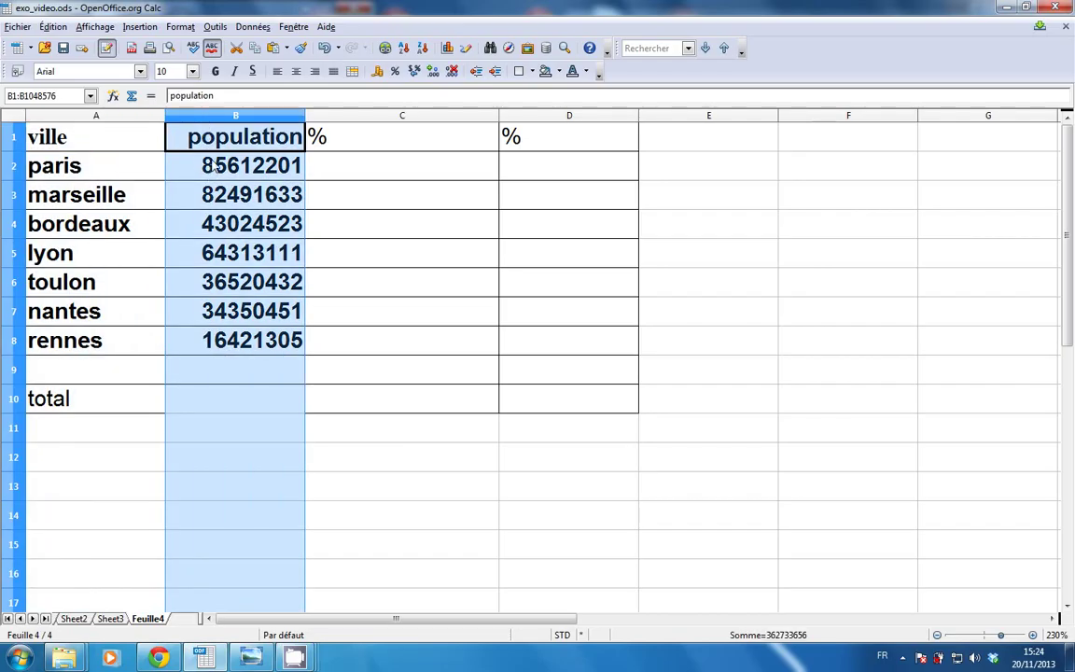
pyautogui.click(165, 167)
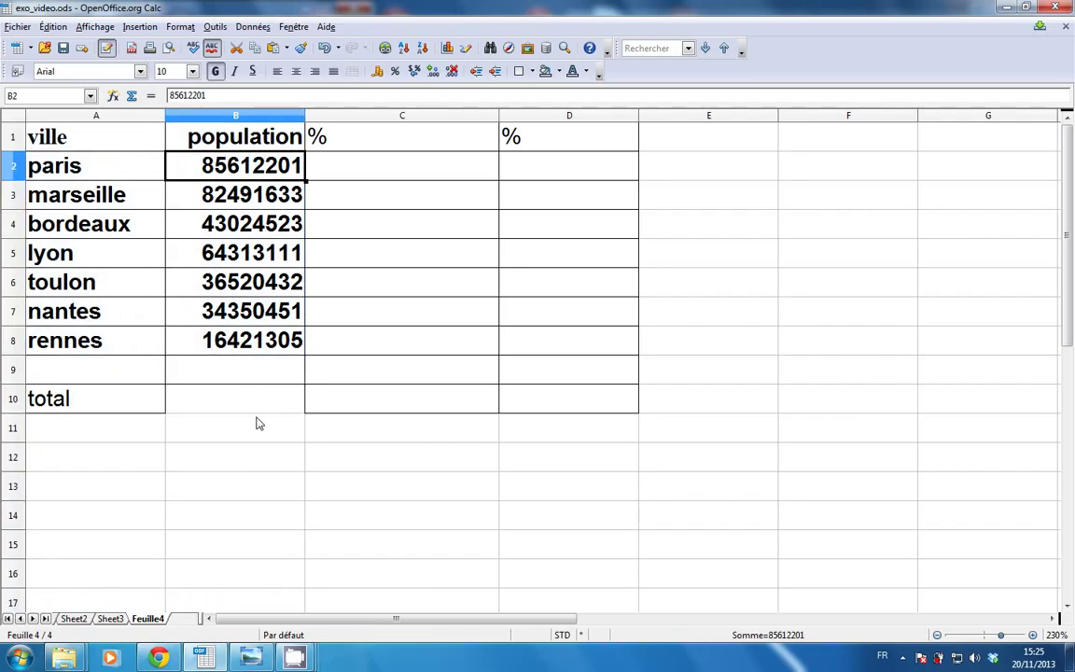
# Calculate the total population in cell B10 with the formula =SOMME(B2:B8).
pyautogui.click(215, 410)
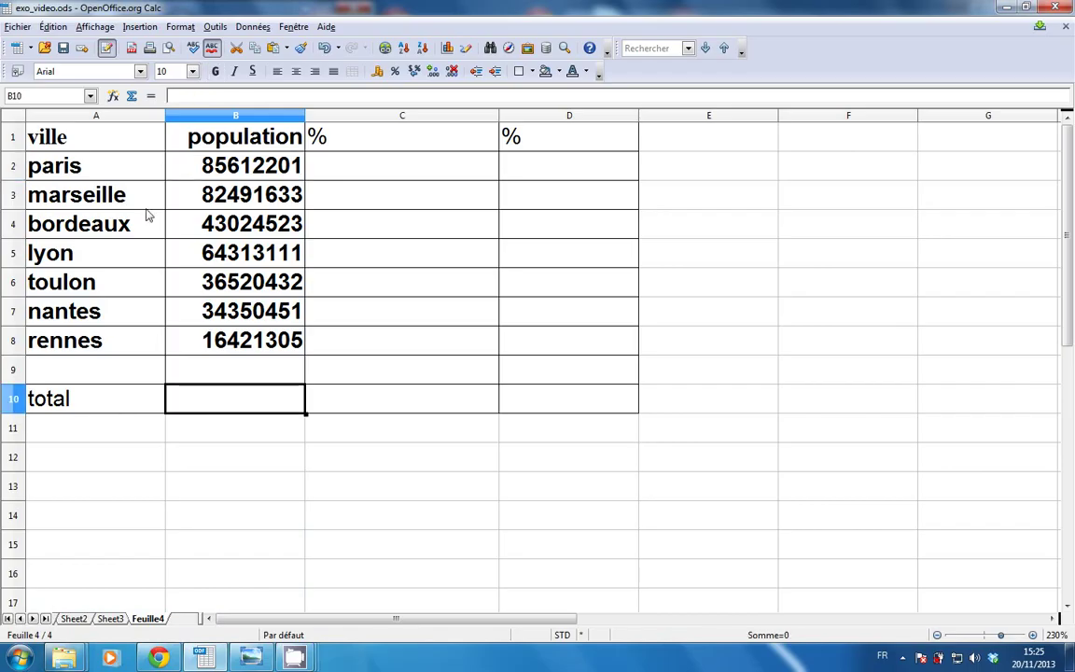
pyautogui.click(151, 97)
pyautogui.click(90, 97)
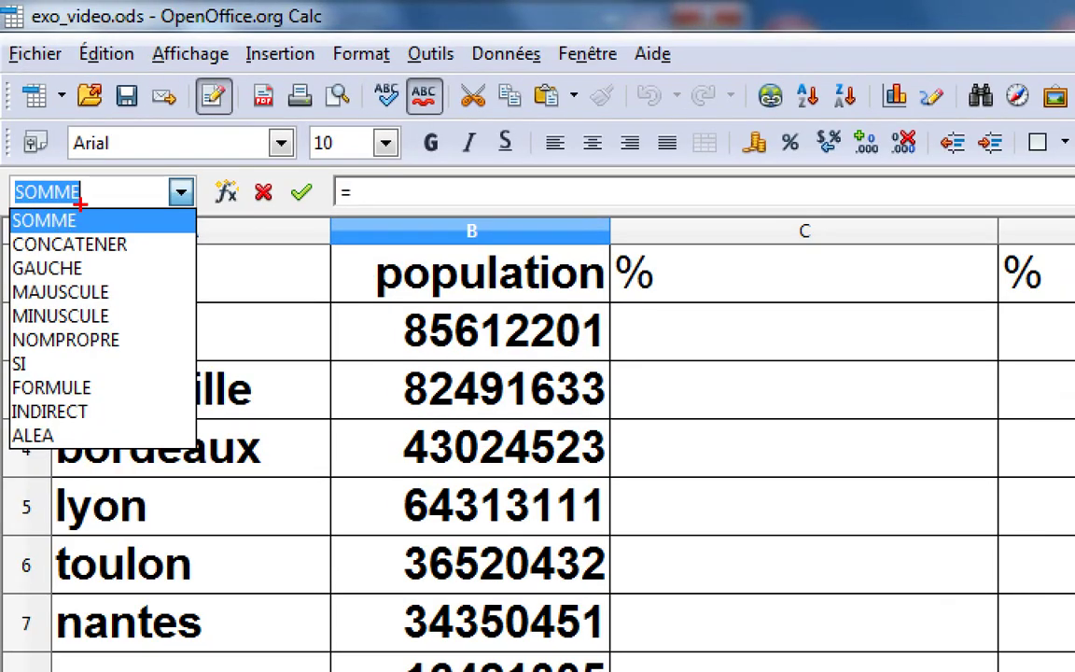
pyautogui.moveTo(80, 180)
pyautogui.mouseDown()
pyautogui.moveTo(11, 186)
pyautogui.moveTo(96, 205)
pyautogui.mouseUp()
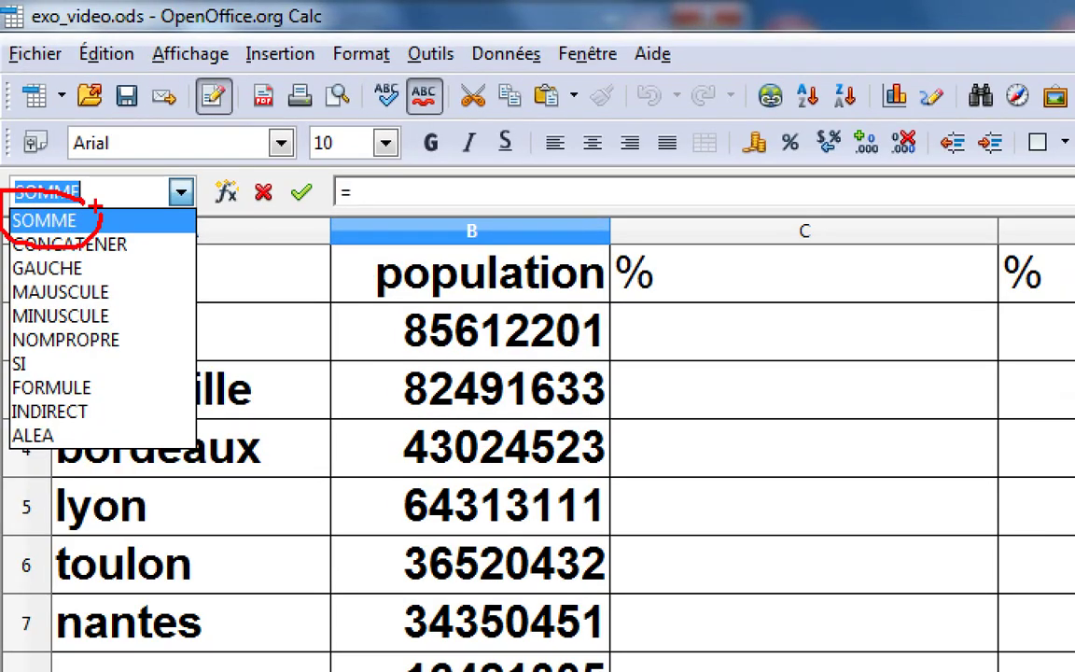
pyautogui.press('Escape')
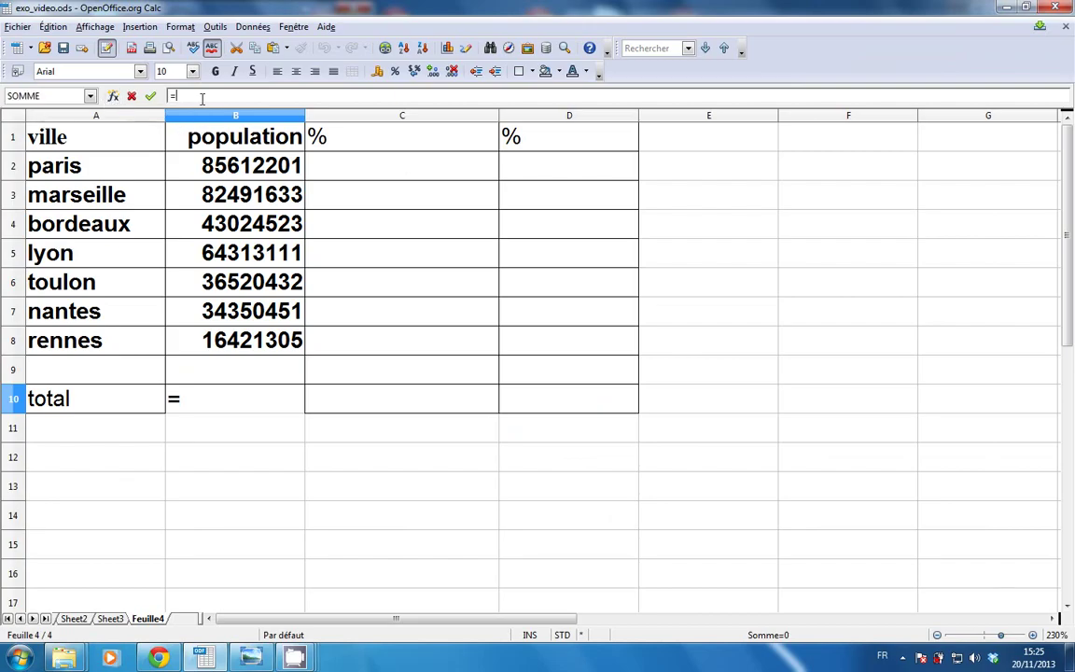
pyautogui.write('so')
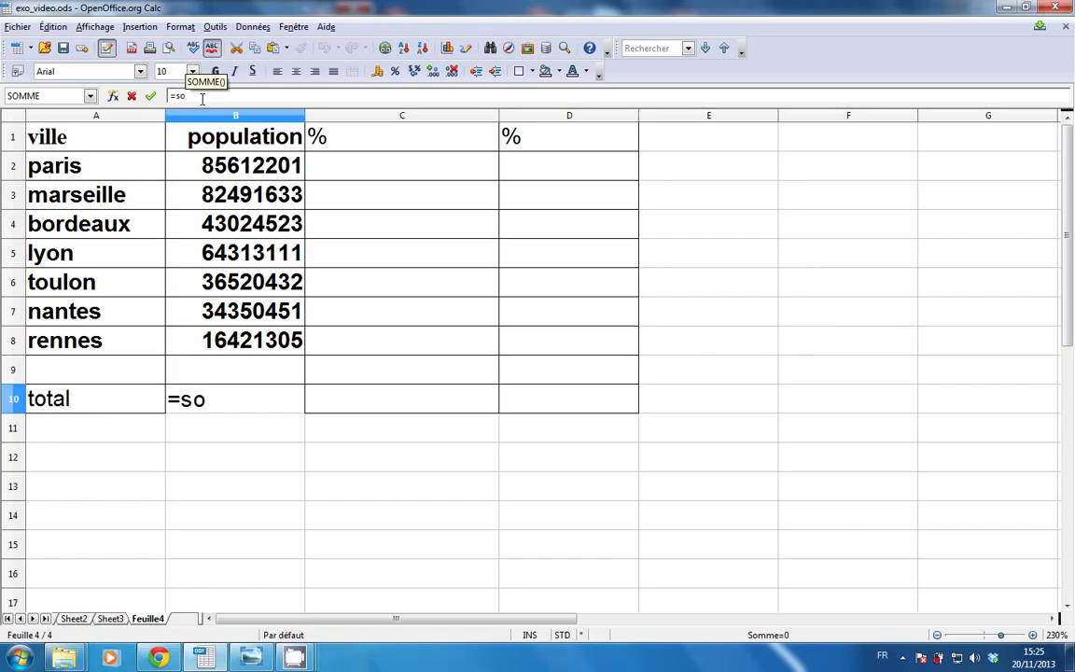
pyautogui.press('Return')
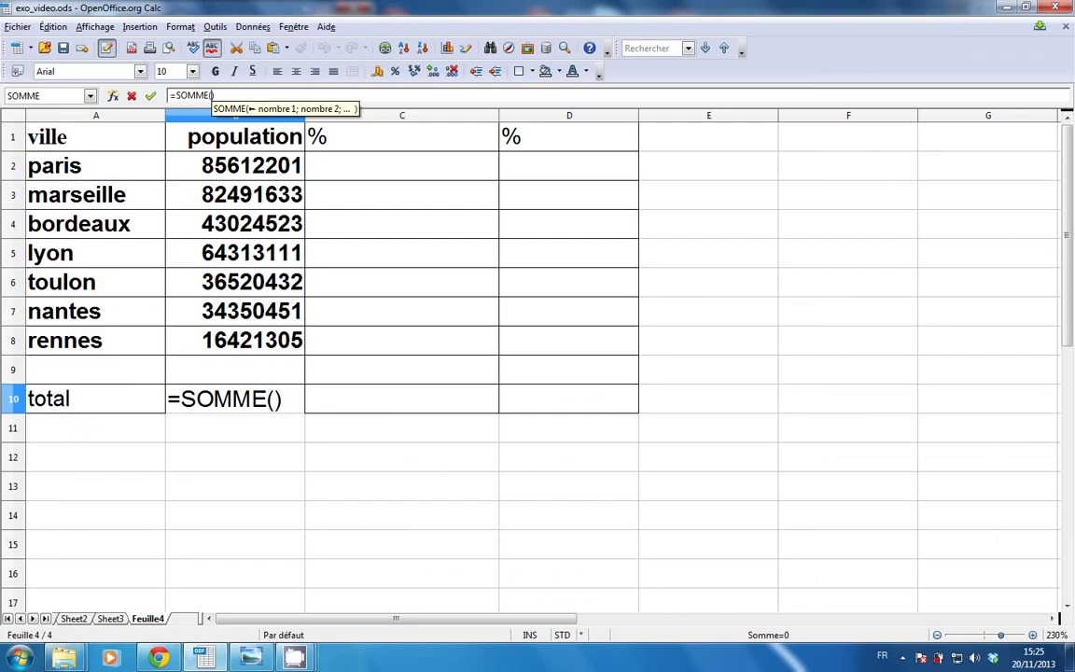
pyautogui.moveTo(201, 166); pyautogui.dragTo(229, 342)
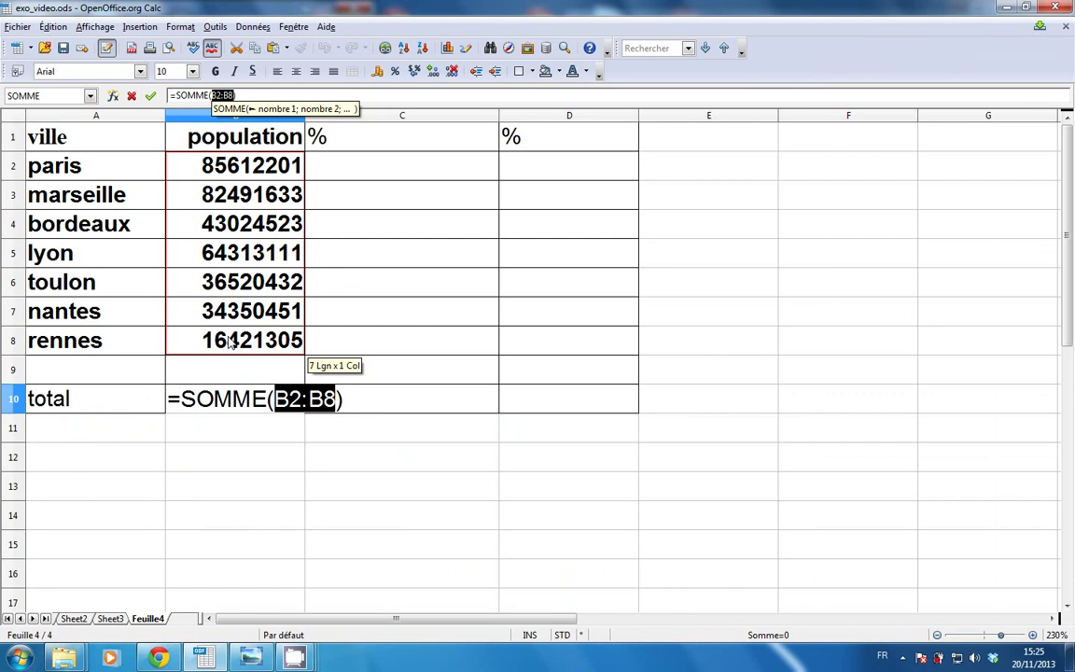
pyautogui.press('Return')
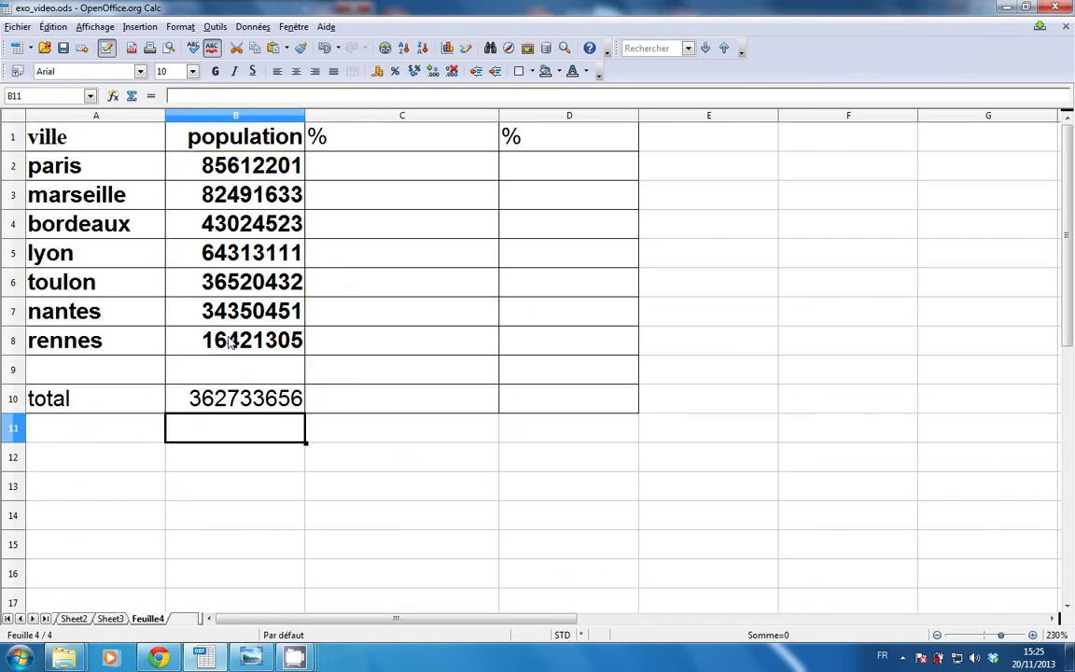
# Inspect the formula behind the population total in B10 and the range it references.
pyautogui.click(236, 408)
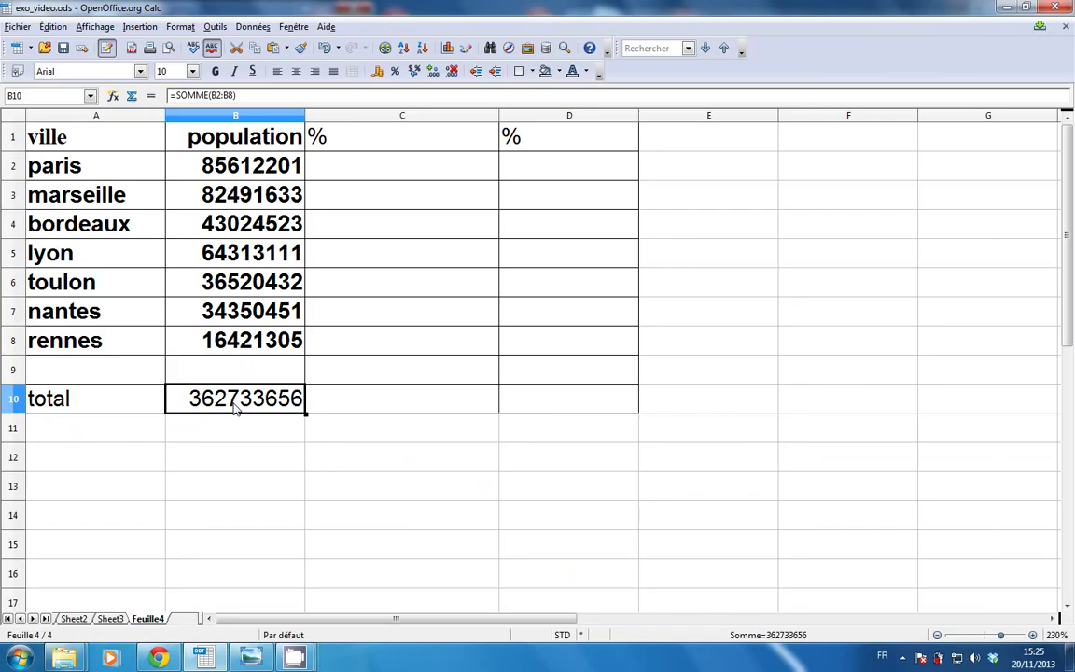
pyautogui.doubleClick(236, 408)
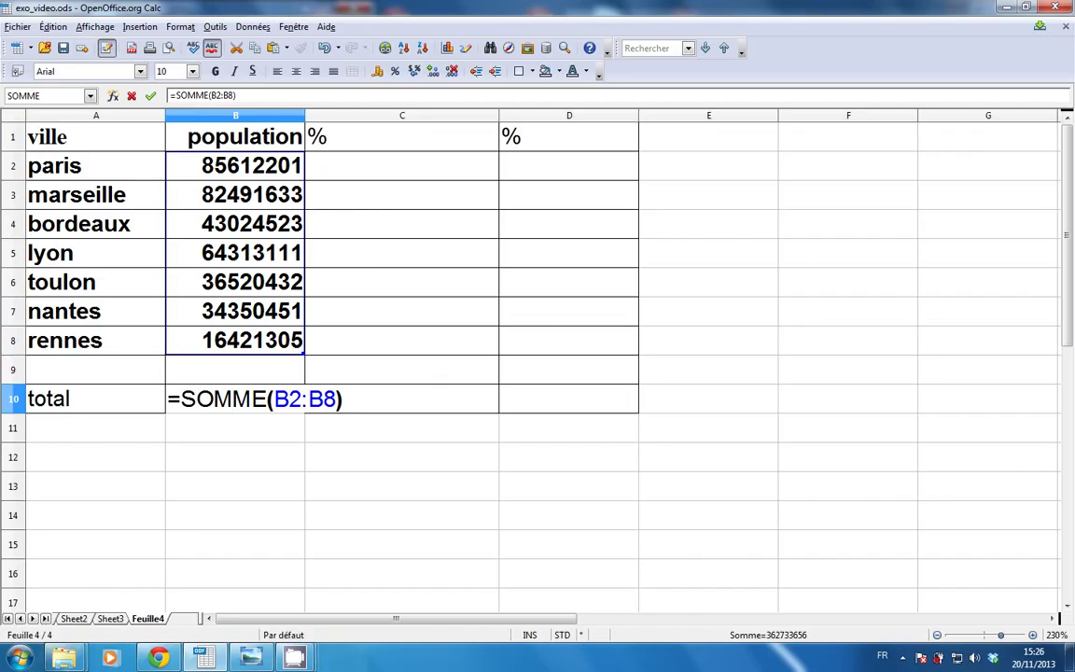
pyautogui.press('Return')
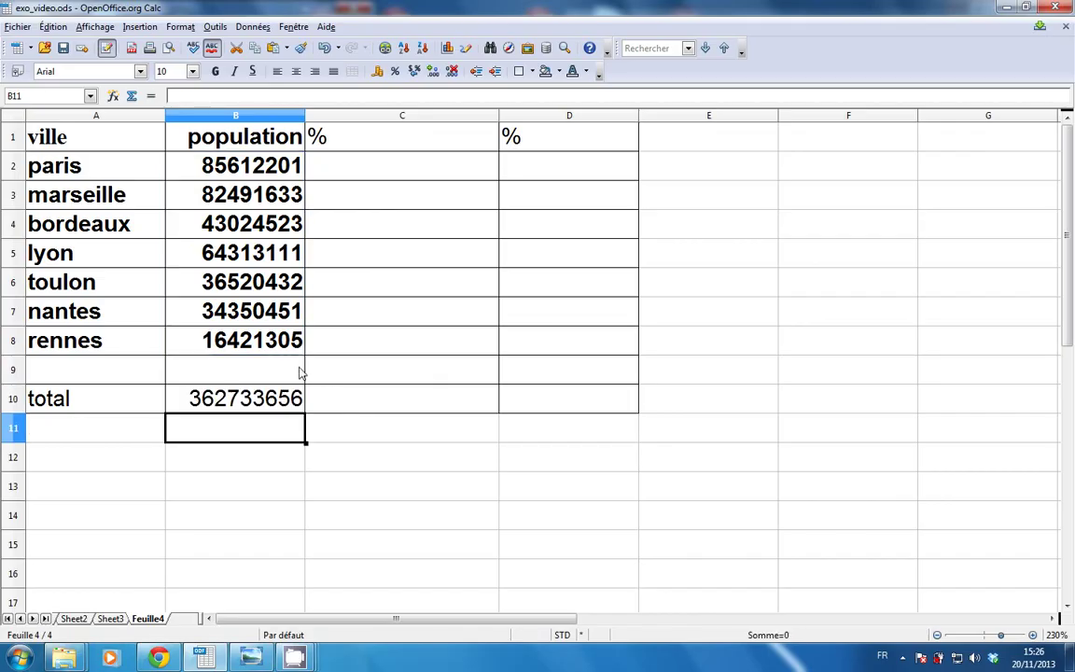
pyautogui.click(368, 173)
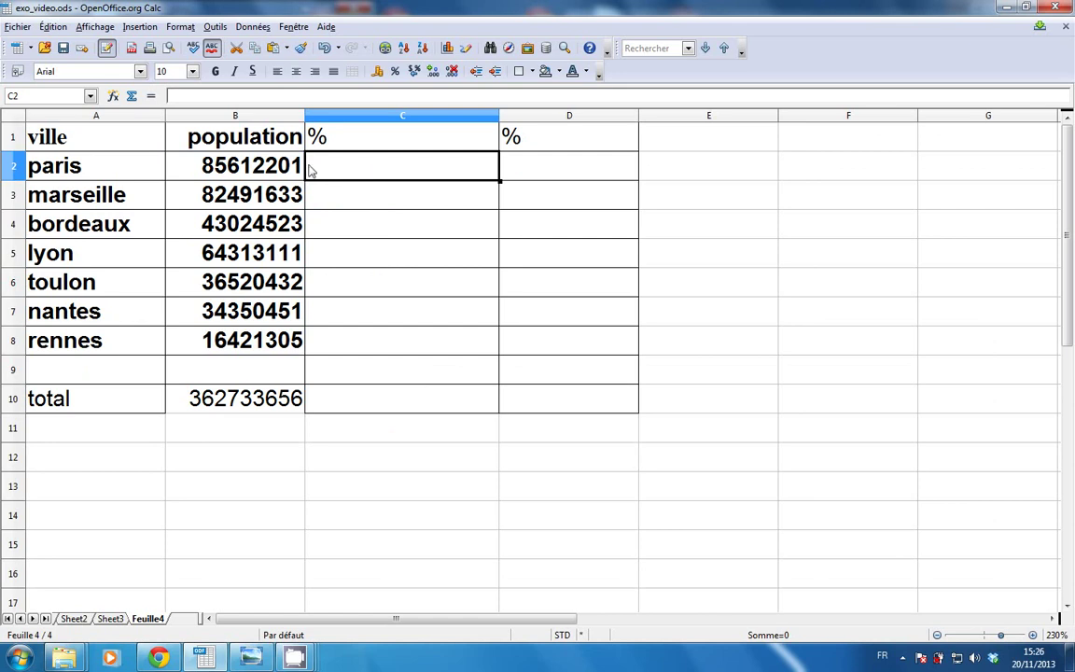
pyautogui.click(248, 152)
pyautogui.click(243, 409)
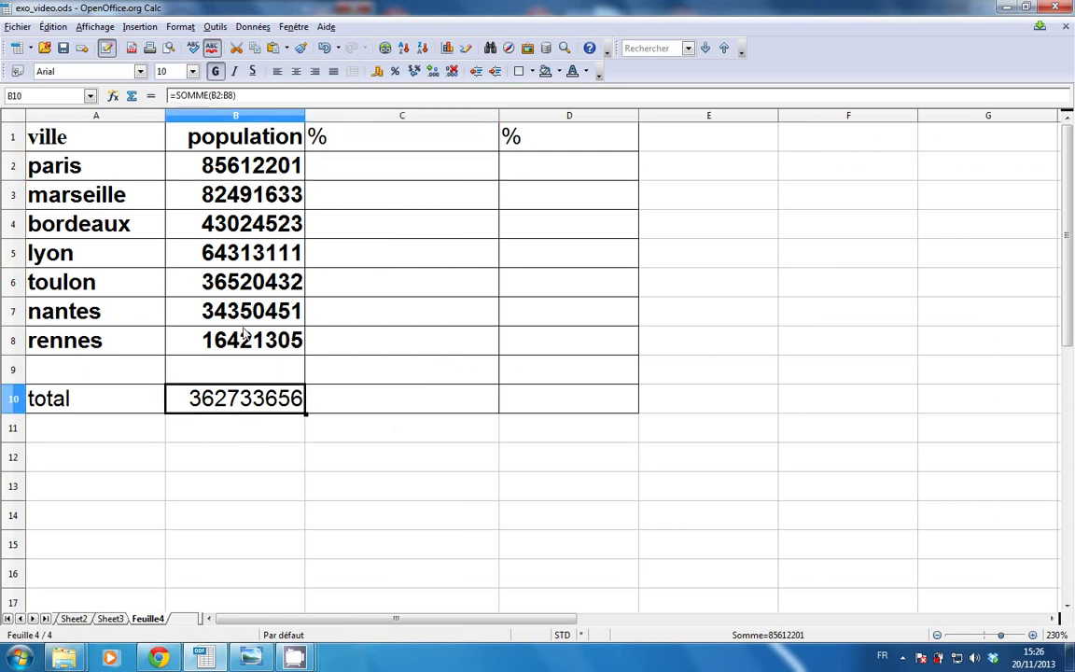
pyautogui.click(238, 199)
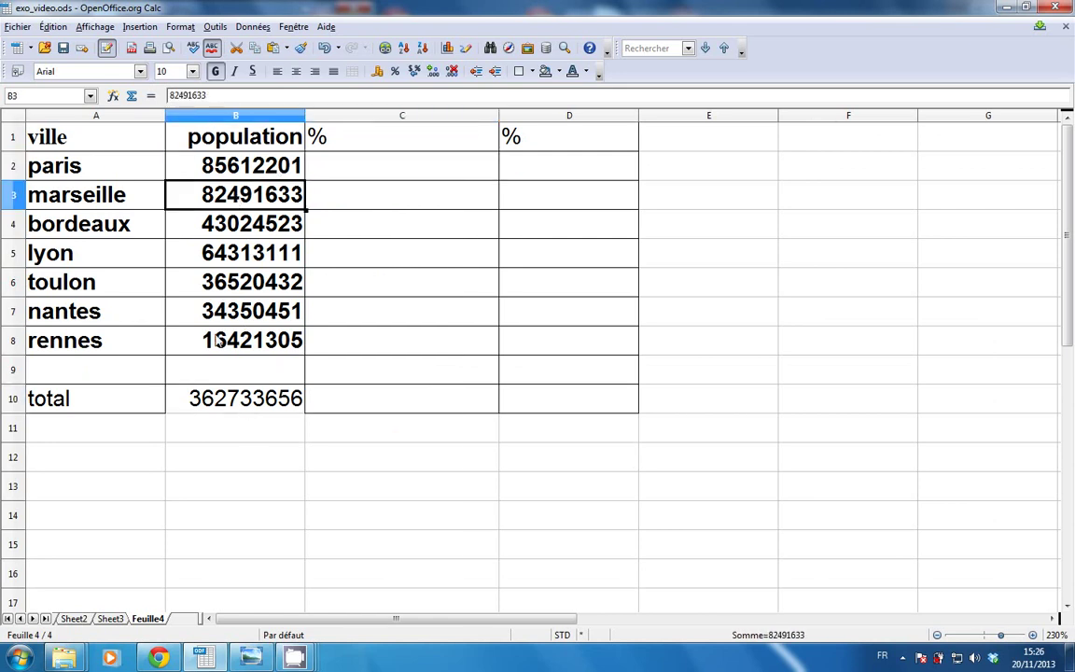
pyautogui.click(213, 399)
pyautogui.click(322, 169)
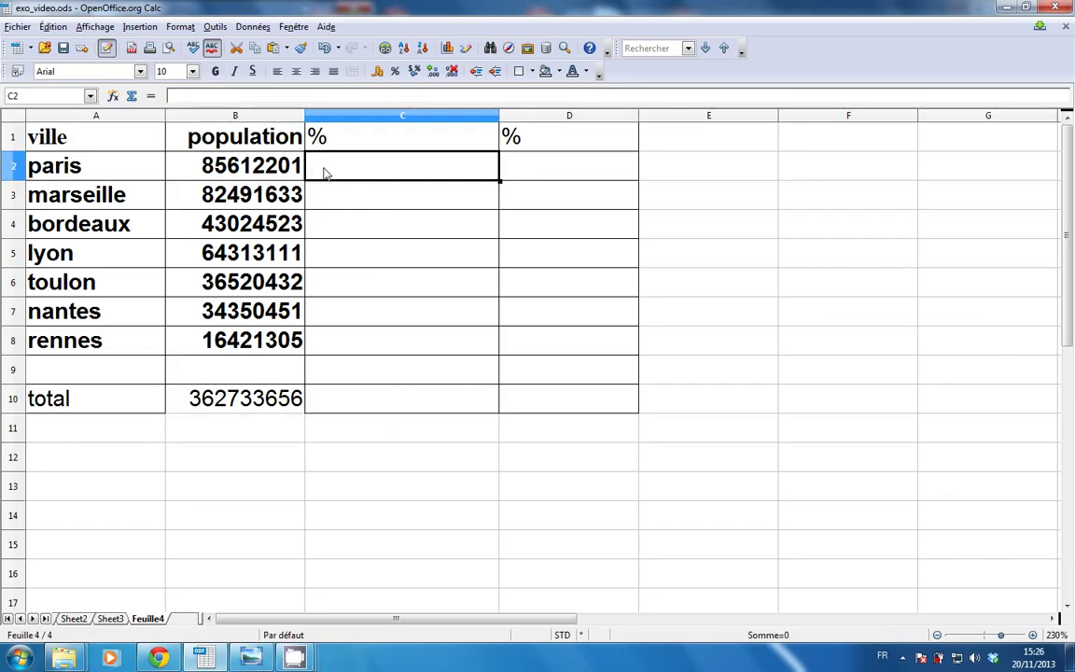
pyautogui.click(252, 173)
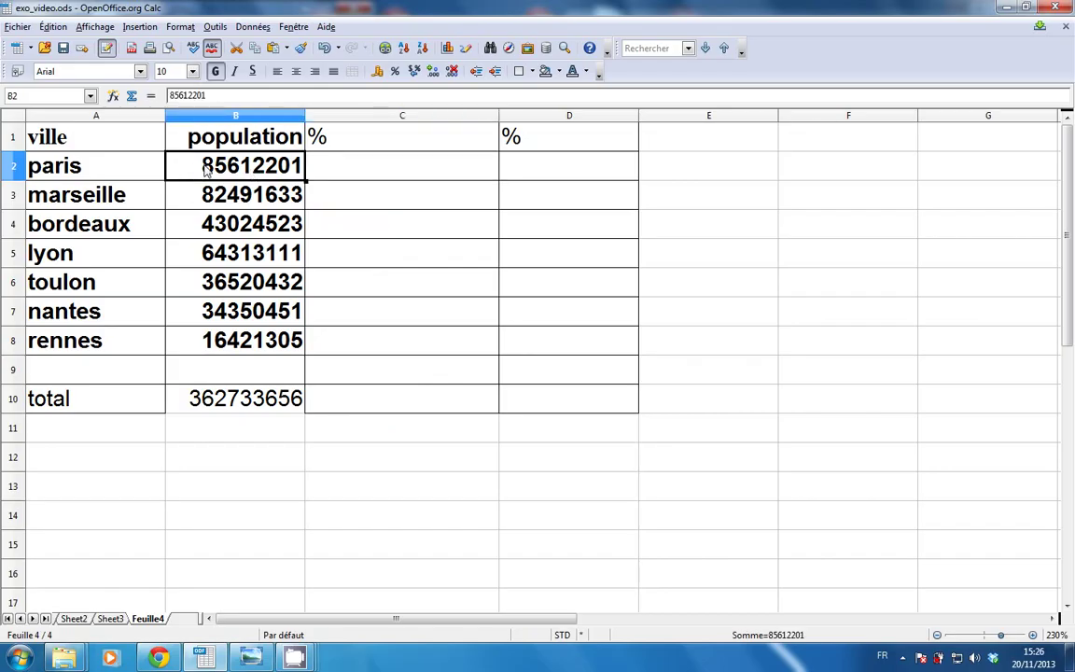
# Calculate the percentage for paris in cell C2 with the formula =B2/B10*100.
pyautogui.click(325, 175)
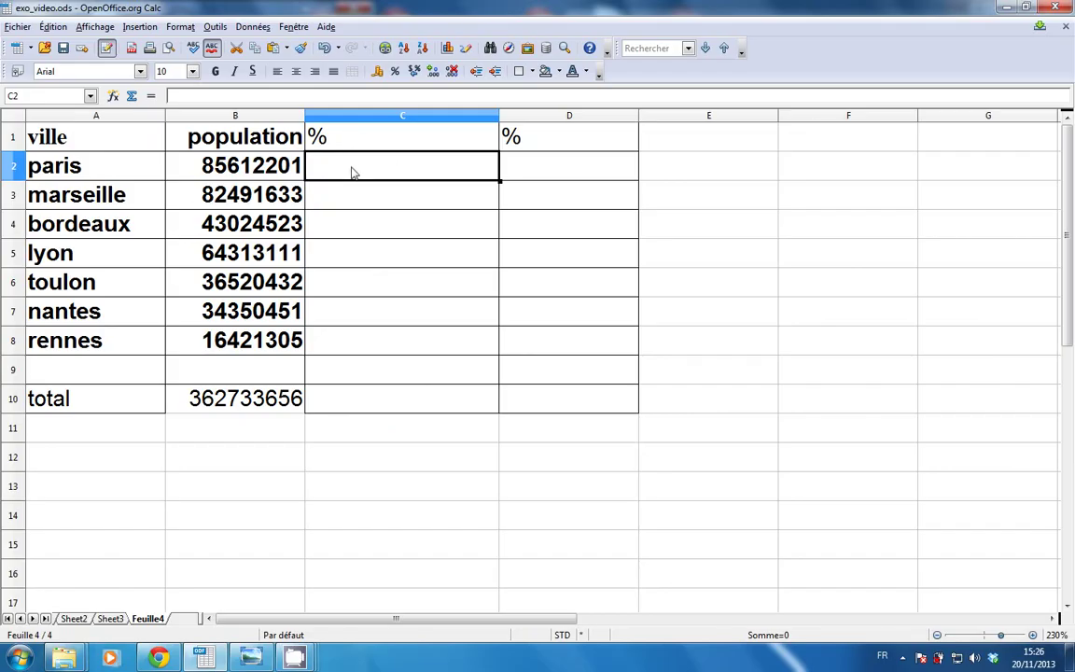
pyautogui.click(152, 96)
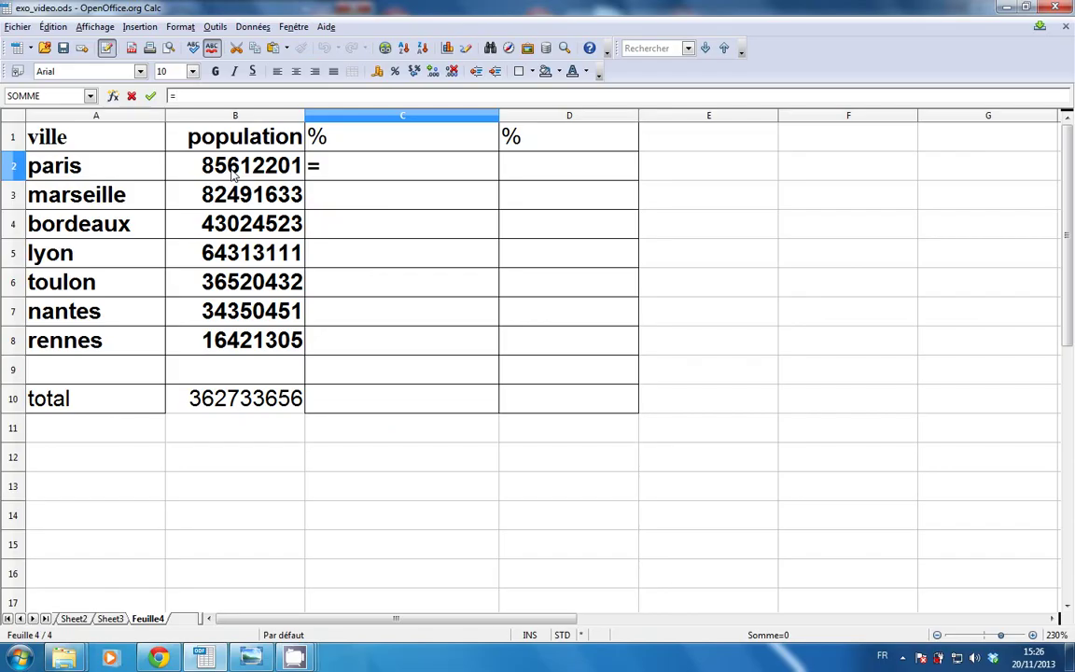
pyautogui.click(234, 176)
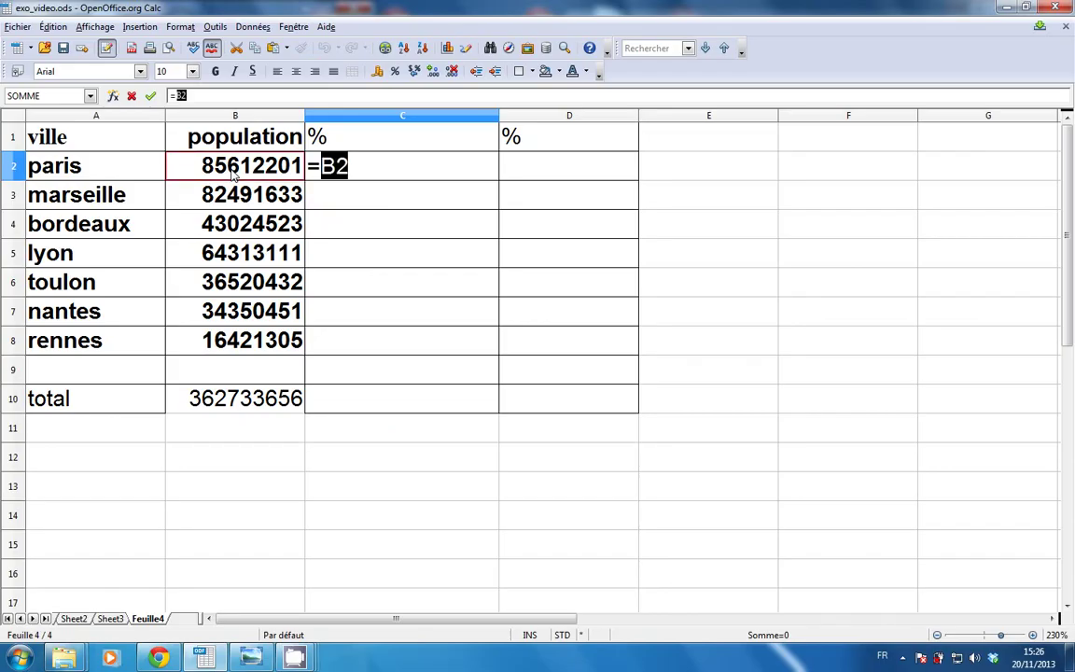
pyautogui.write('/')
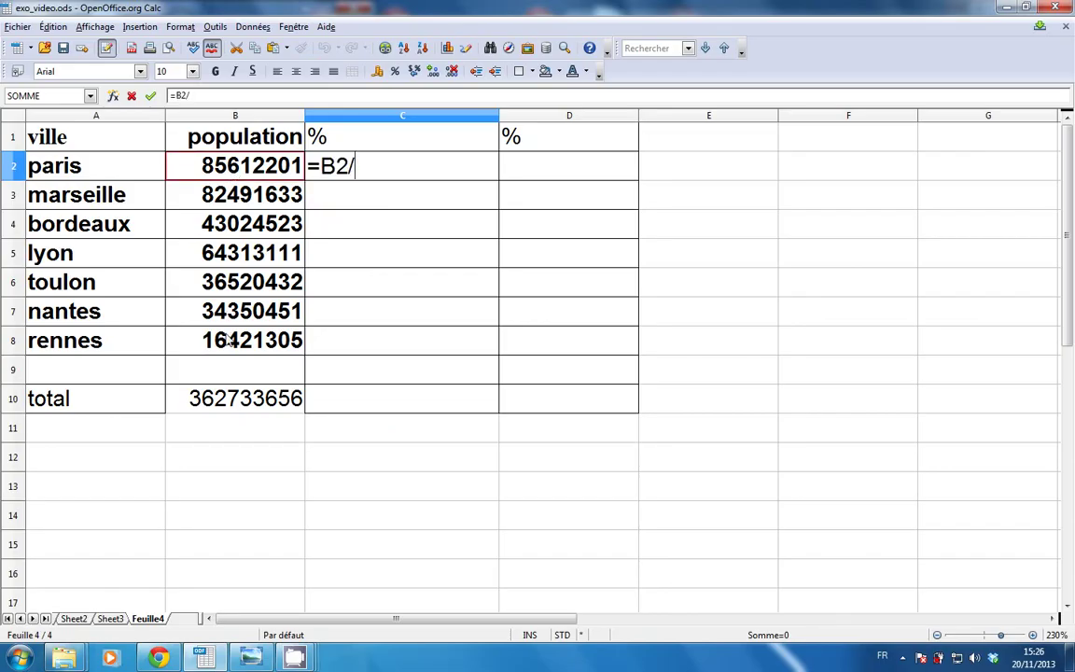
pyautogui.click(240, 408)
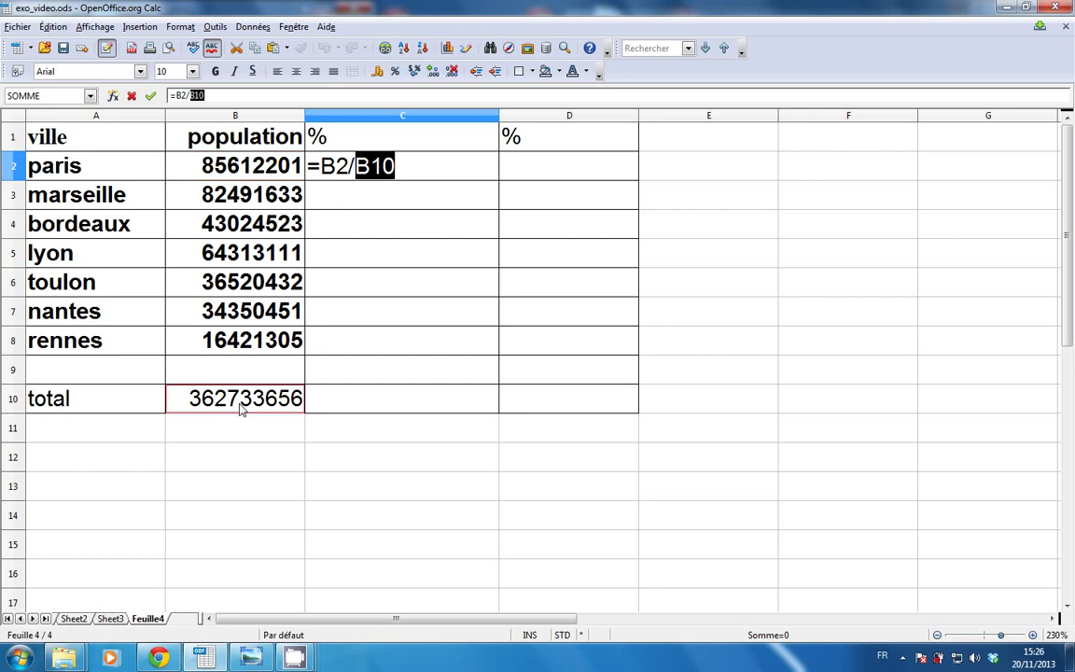
pyautogui.write('*100')
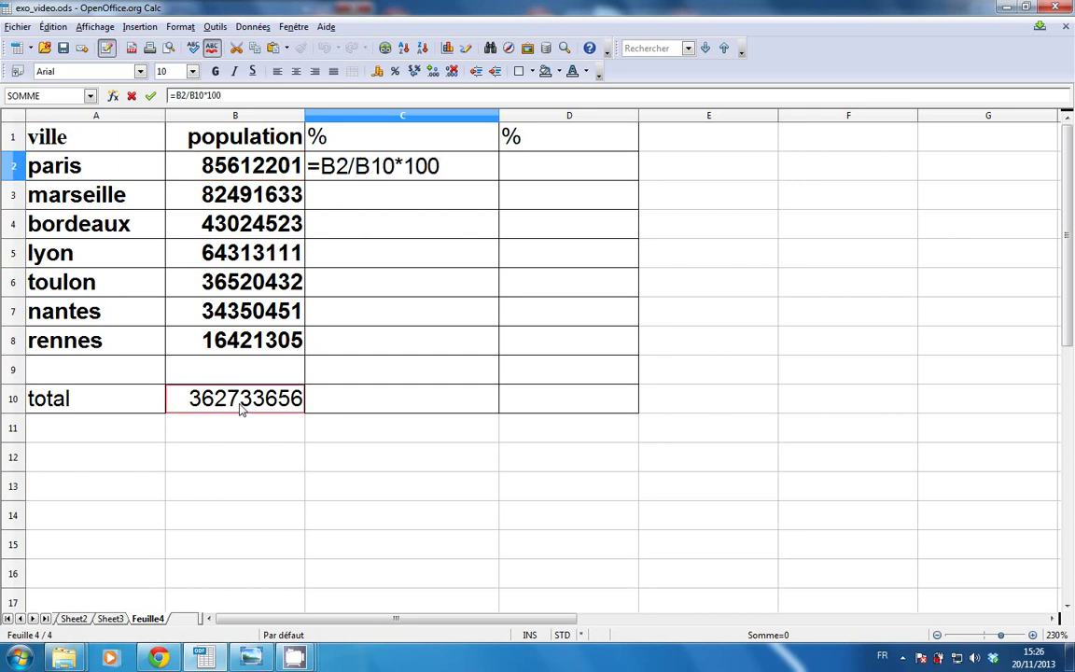
pyautogui.press('Return')
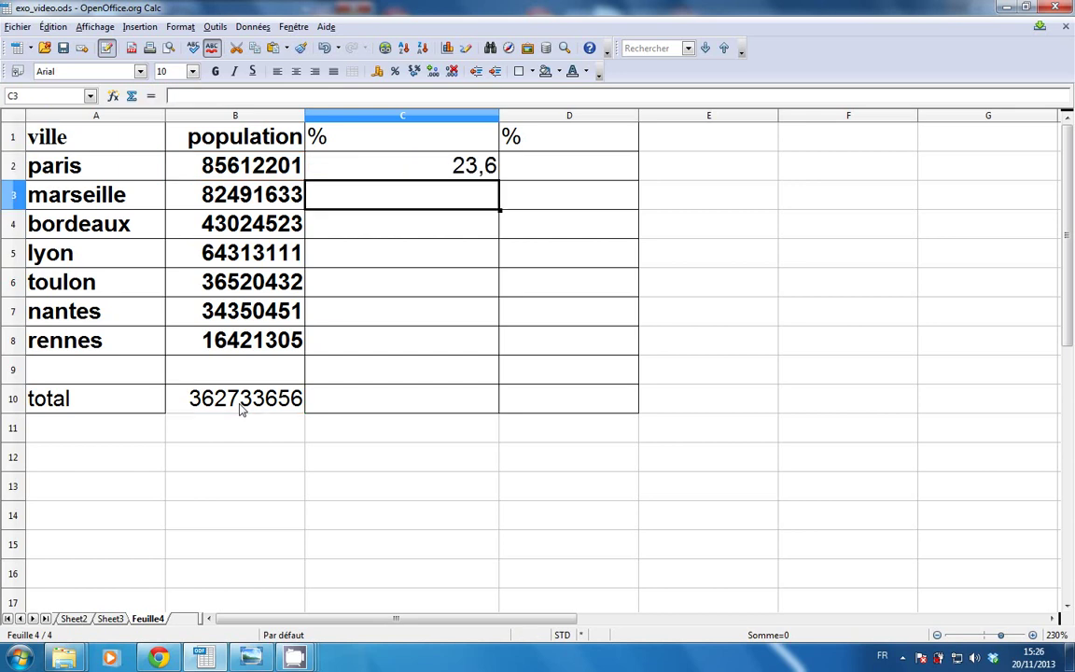
# Narrow column C slightly and fill the percentage formula from C2 down to C8.
pyautogui.click(403, 175)
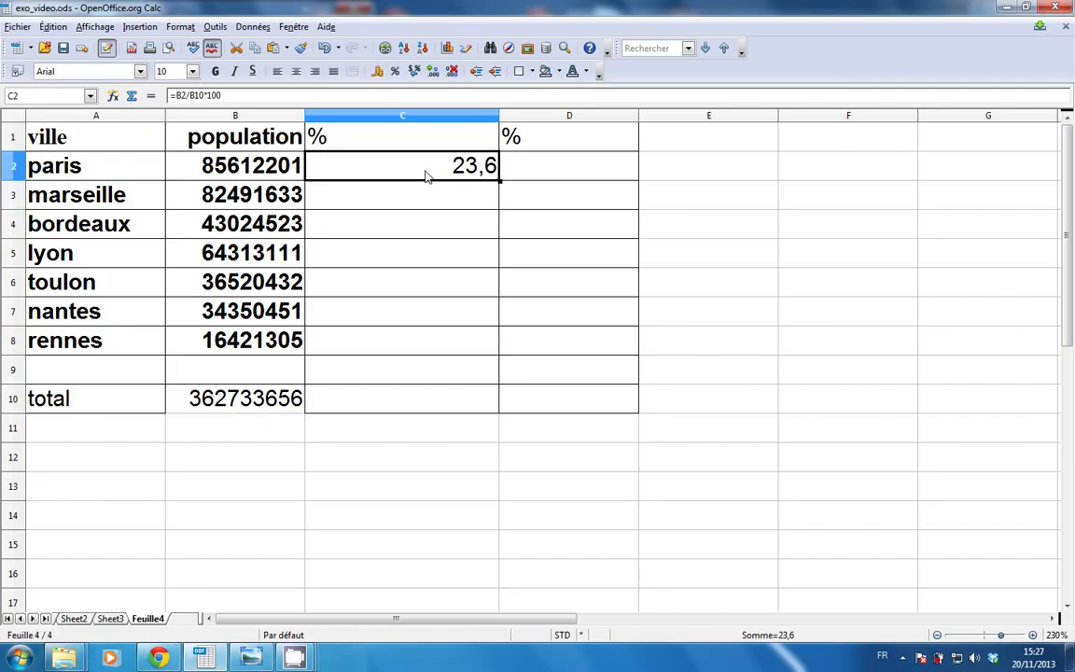
pyautogui.moveTo(499, 115); pyautogui.dragTo(458, 115)
pyautogui.moveTo(458, 180); pyautogui.dragTo(456, 357)
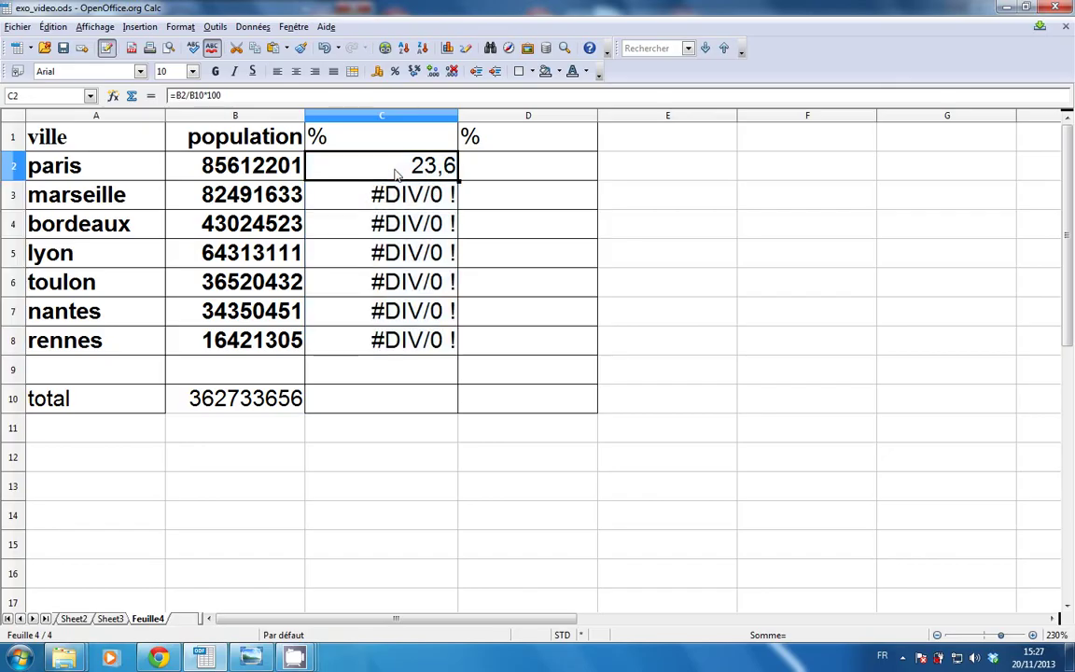
# Compare the percentage formulas in C2 and C3 and the cells they reference.
pyautogui.doubleClick(396, 171)
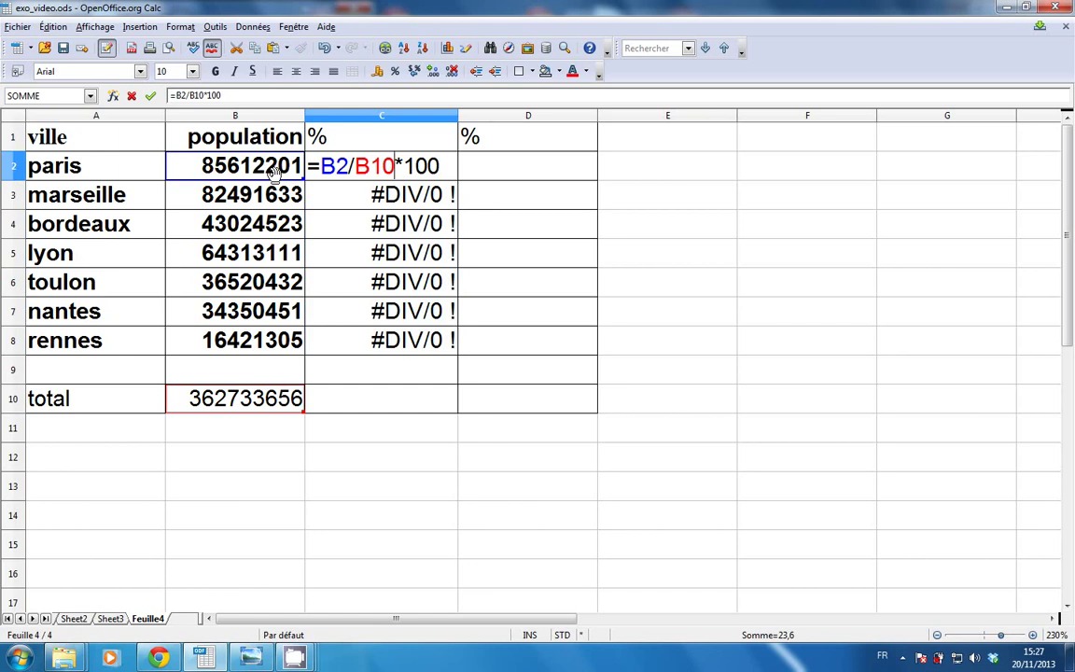
pyautogui.click(151, 95)
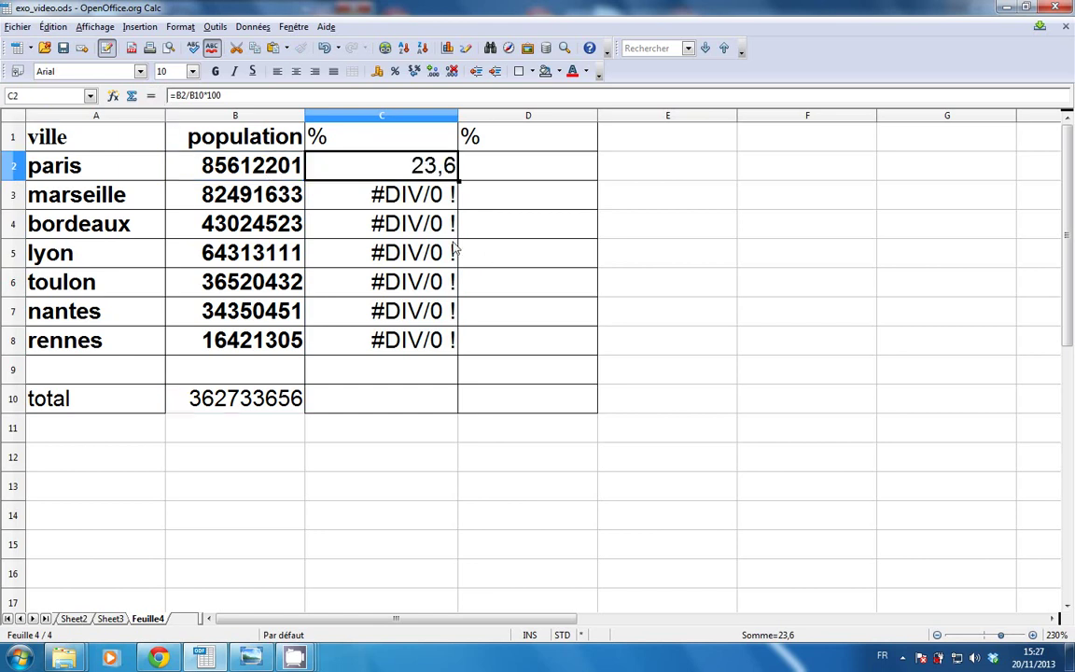
pyautogui.doubleClick(368, 191)
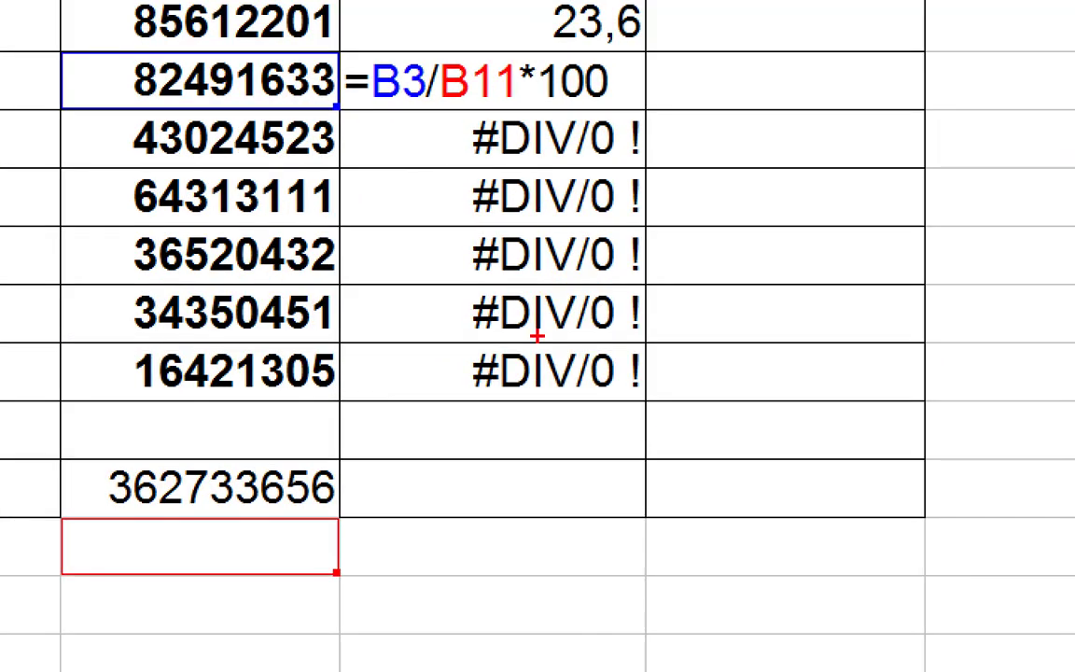
# Mark up the zoomed sheet with a downward arrow and curves linking the populations to their divisor cells, and close the C3 formula.
pyautogui.moveTo(672, 41)
pyautogui.mouseDown()
pyautogui.moveTo(654, 482)
pyautogui.moveTo(635, 360)
pyautogui.moveTo(653, 479)
pyautogui.moveTo(701, 364)
pyautogui.moveTo(704, 376)
pyautogui.mouseUp()
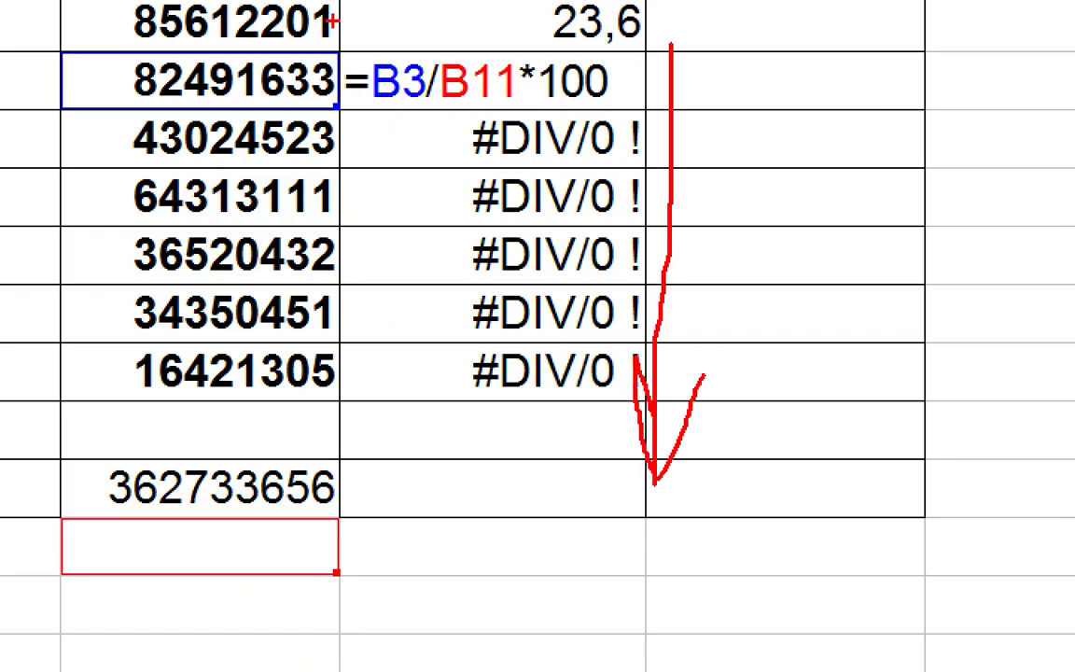
pyautogui.moveTo(337, 19)
pyautogui.mouseDown()
pyautogui.moveTo(432, 252)
pyautogui.moveTo(432, 305)
pyautogui.moveTo(377, 434)
pyautogui.moveTo(342, 478)
pyautogui.mouseUp()
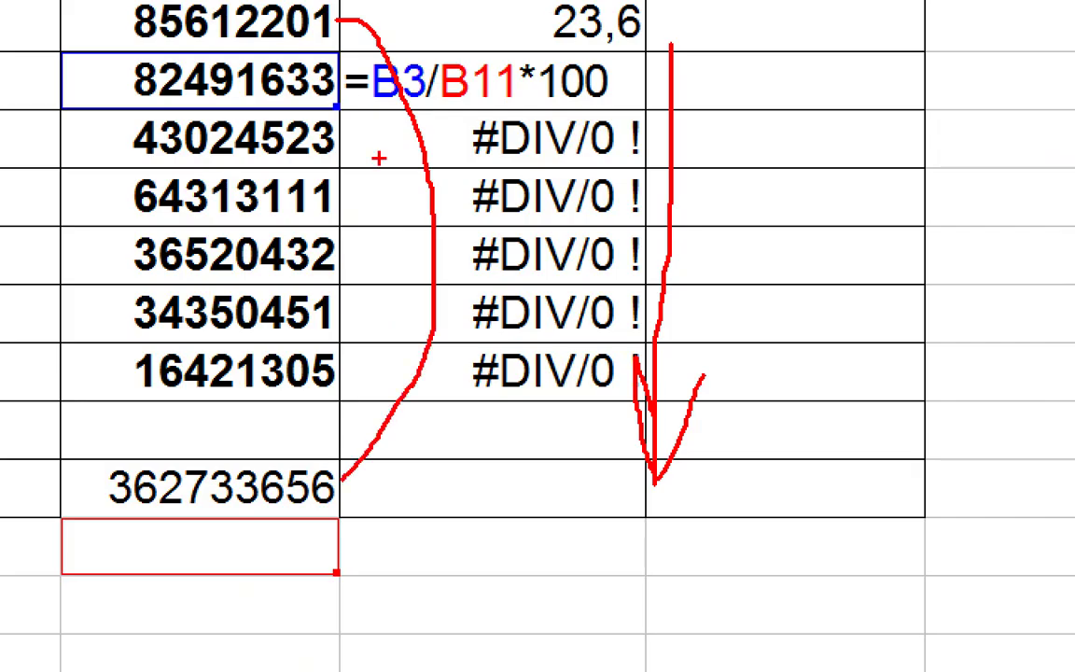
pyautogui.moveTo(344, 74)
pyautogui.mouseDown()
pyautogui.moveTo(421, 511)
pyautogui.moveTo(347, 552)
pyautogui.mouseUp()
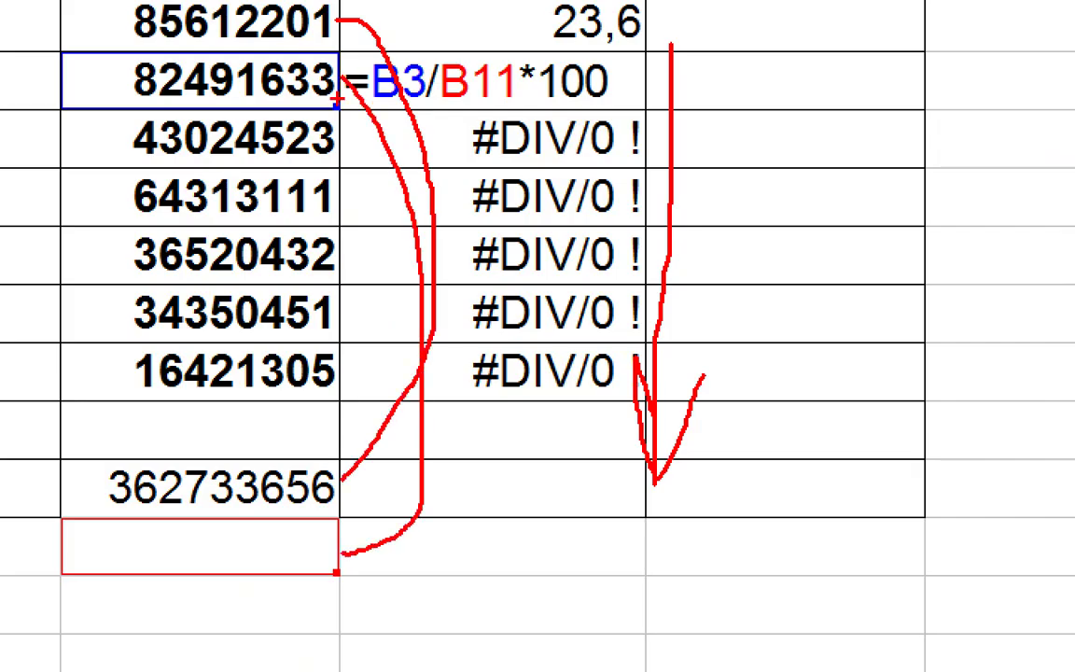
pyautogui.moveTo(331, 138)
pyautogui.mouseDown()
pyautogui.moveTo(401, 373)
pyautogui.moveTo(422, 522)
pyautogui.moveTo(354, 606)
pyautogui.moveTo(323, 624)
pyautogui.mouseUp()
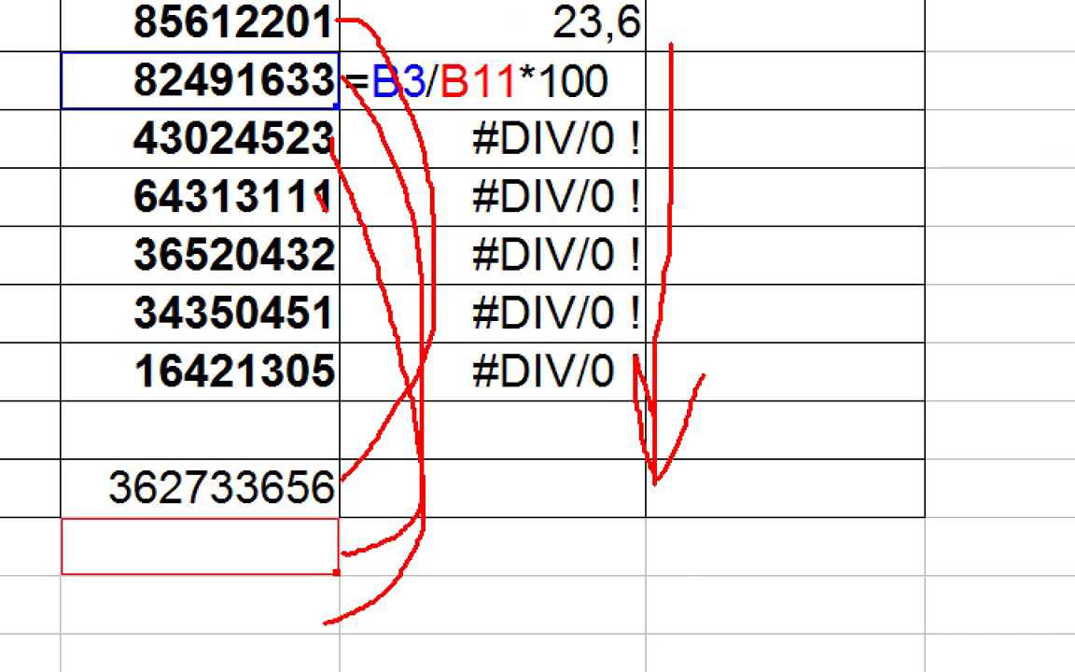
pyautogui.moveTo(324, 194)
pyautogui.mouseDown()
pyautogui.moveTo(446, 569)
pyautogui.moveTo(346, 660)
pyautogui.mouseUp()
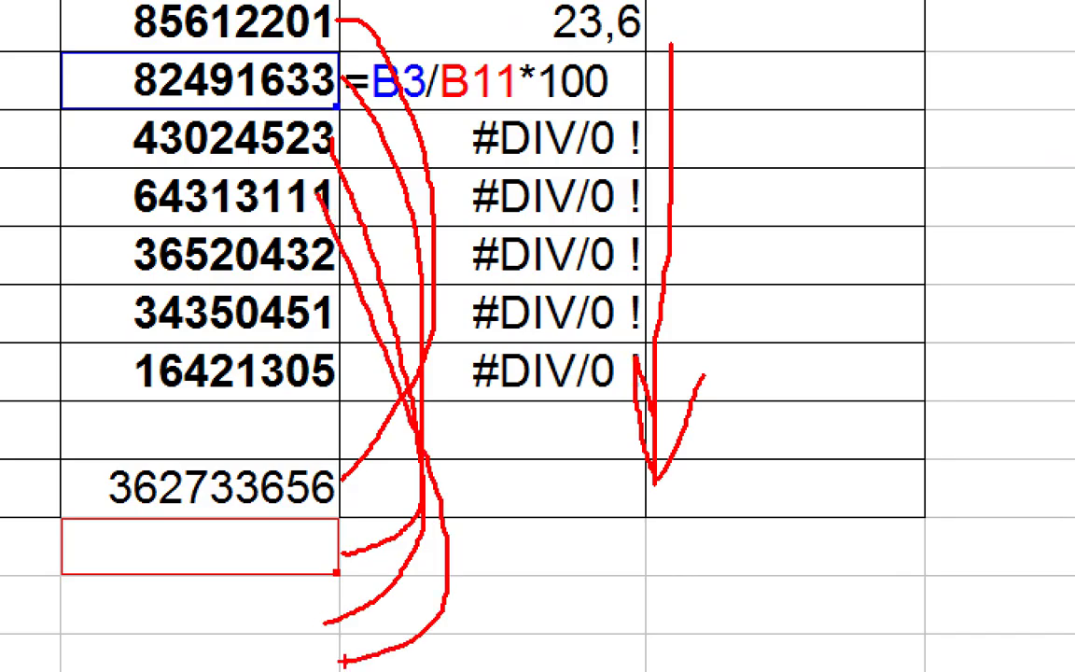
pyautogui.moveTo(336, 452)
pyautogui.mouseDown()
pyautogui.moveTo(215, 430)
pyautogui.moveTo(83, 455)
pyautogui.moveTo(64, 519)
pyautogui.moveTo(239, 563)
pyautogui.moveTo(329, 539)
pyautogui.moveTo(342, 474)
pyautogui.mouseUp()
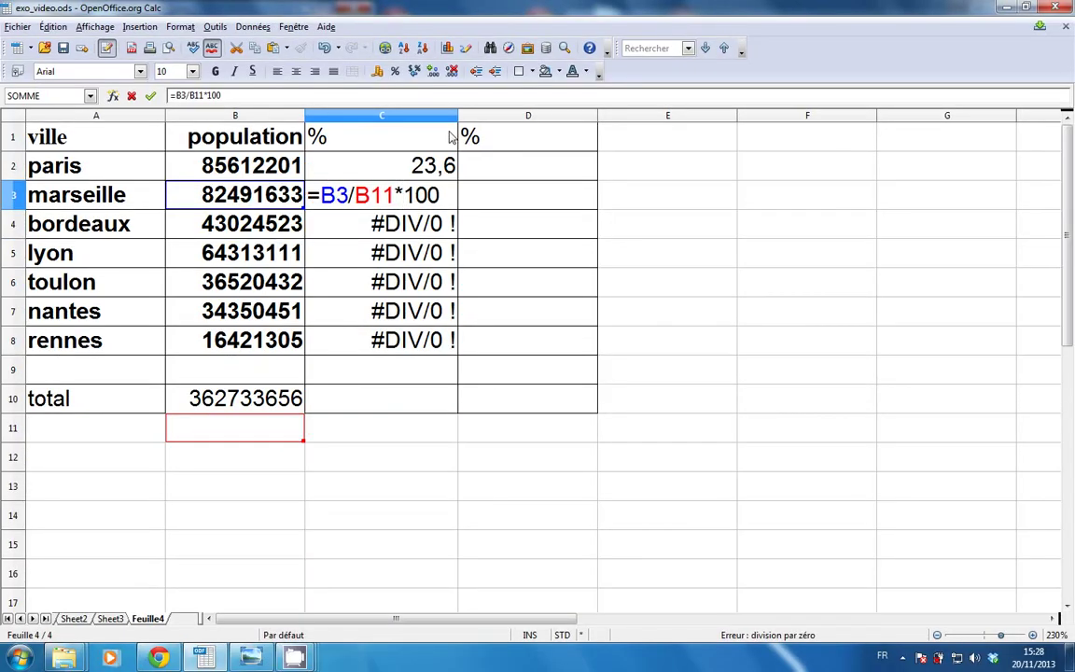
pyautogui.click(150, 95)
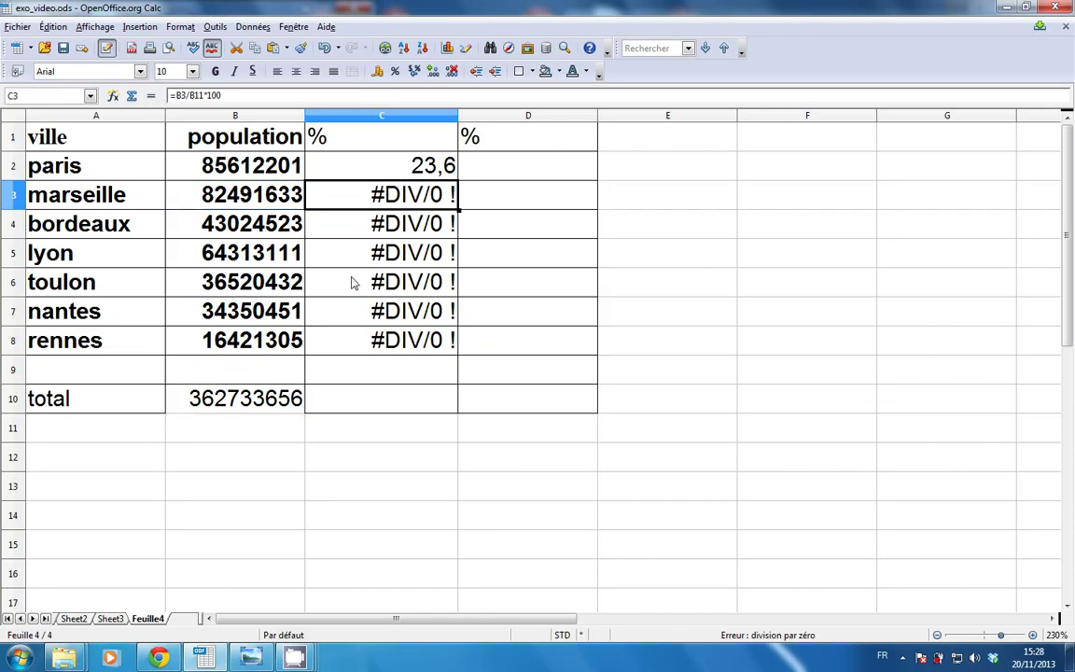
# Inspect the references in the toulon formula in C6 and view the keyboard picture azerty.jpg before returning to the spreadsheet.
pyautogui.doubleClick(352, 283)
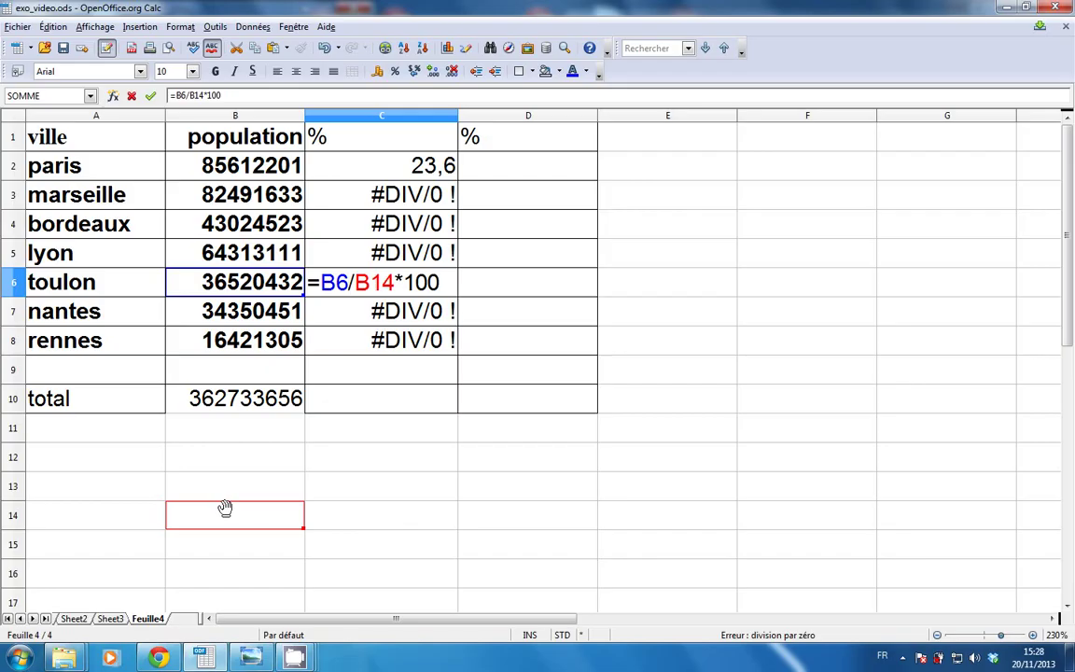
pyautogui.press('Return')
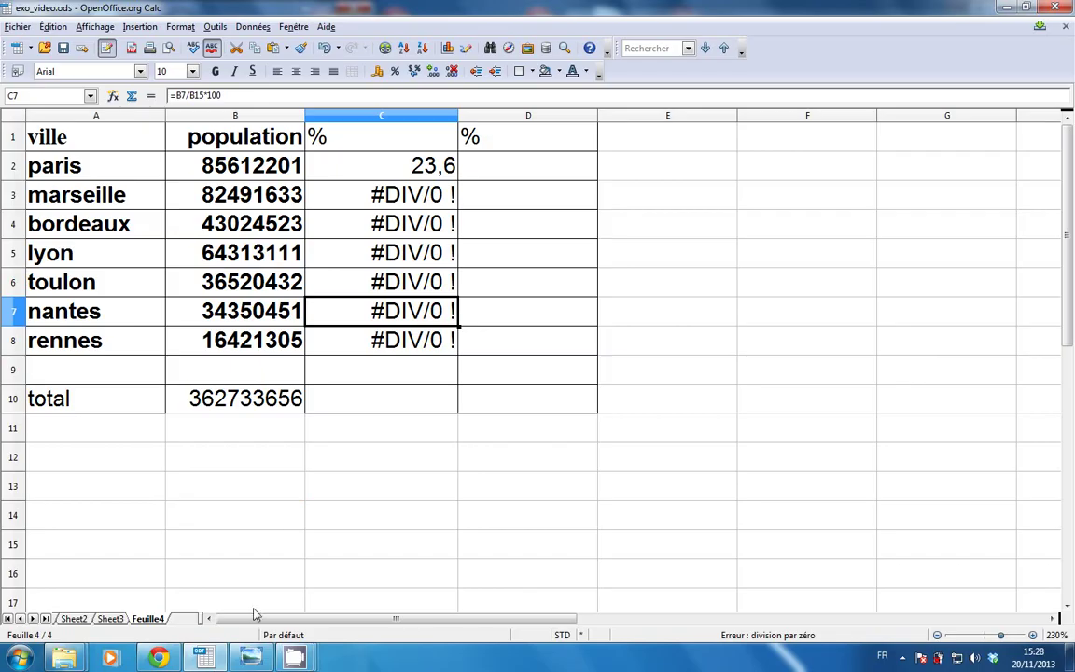
pyautogui.click(256, 658)
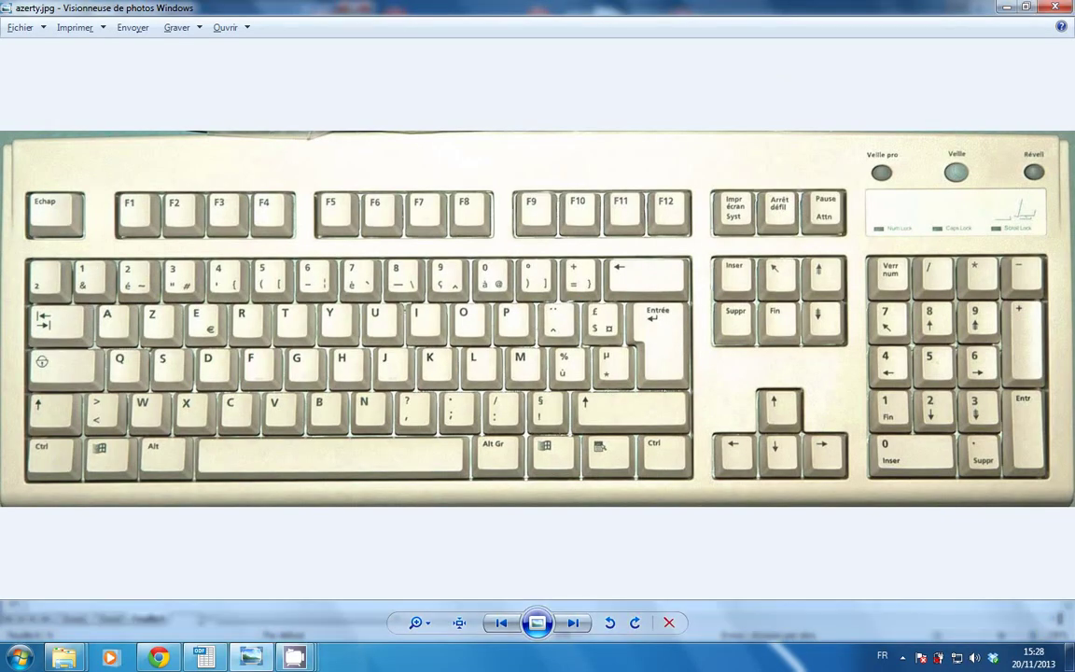
pyautogui.hotkey('alt', 'Tab')
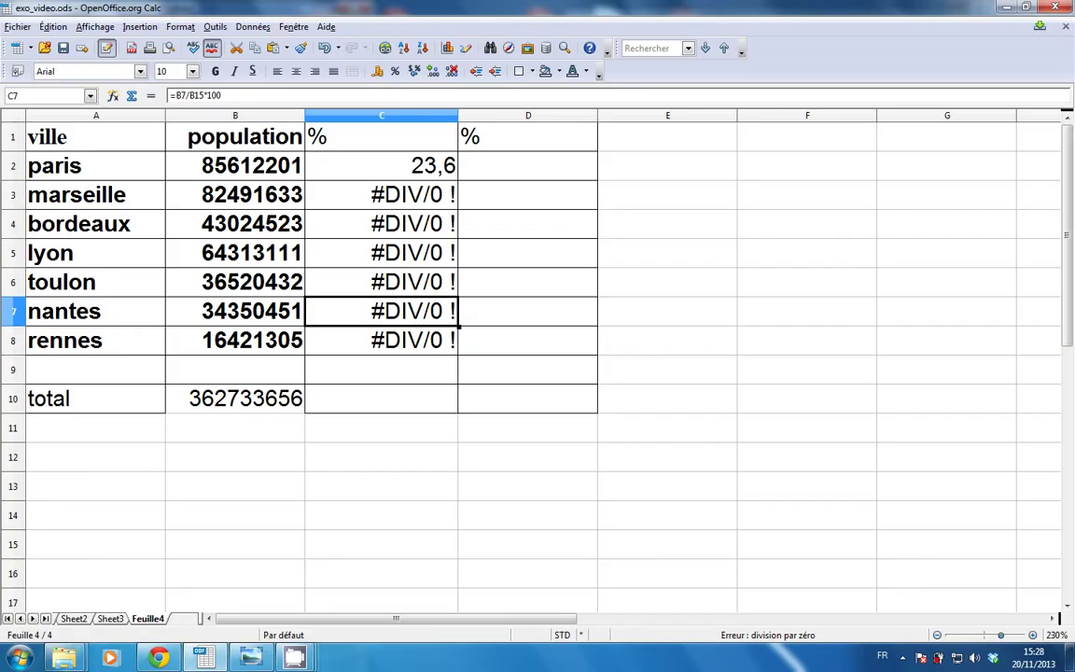
# Examine the address of the paris population cell B2, marking its column letter and row number on the zoomed sheet.
pyautogui.click(252, 168)
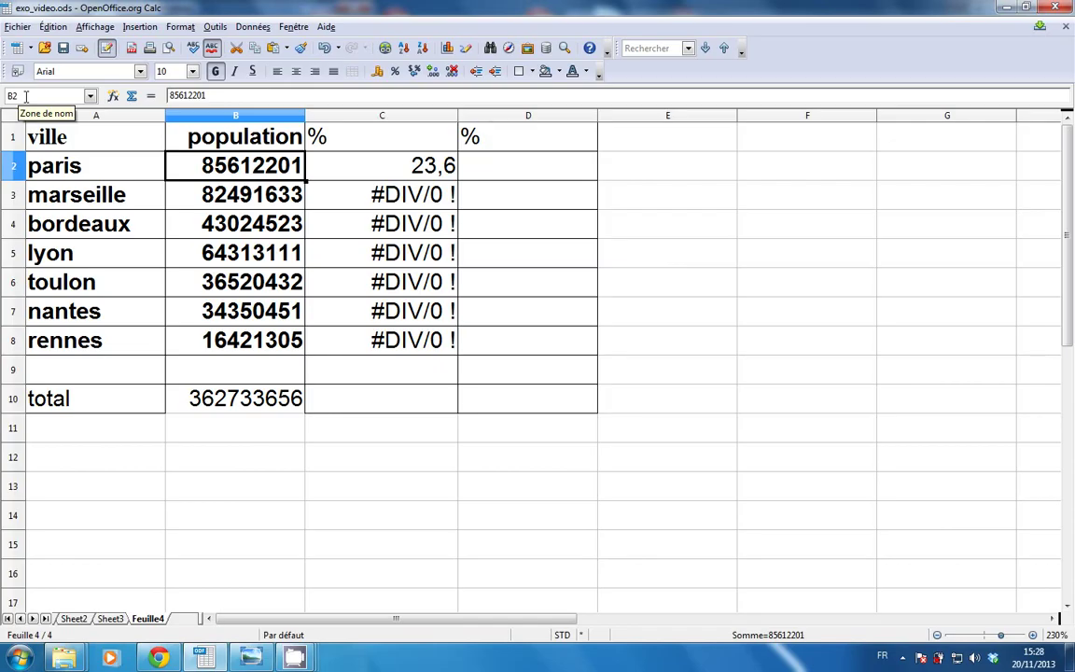
pyautogui.doubleClick(214, 173)
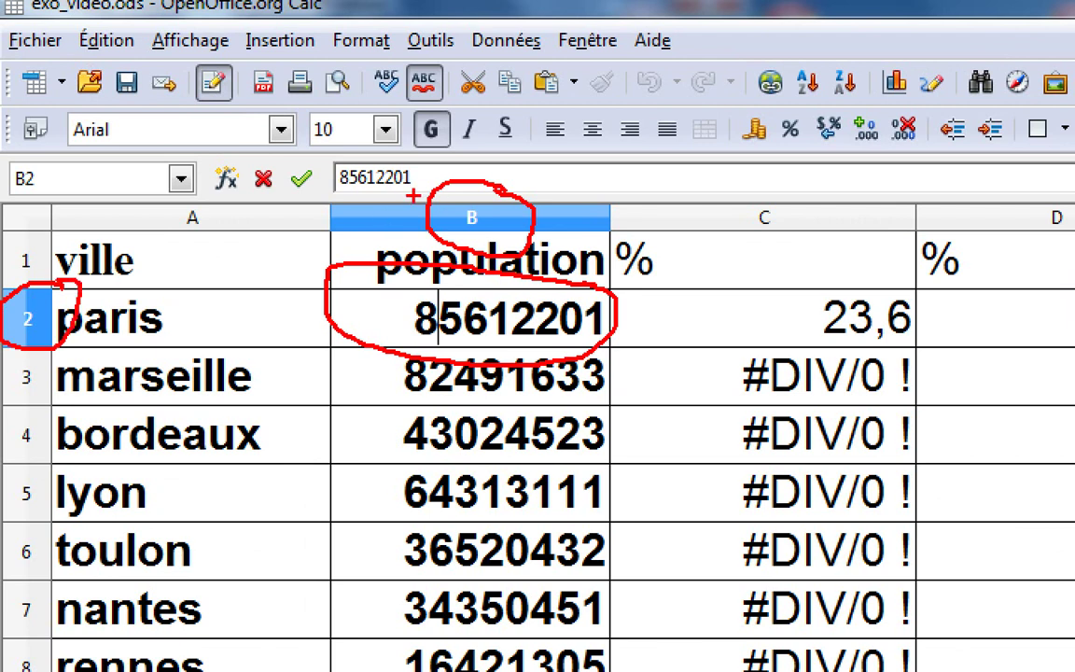
pyautogui.moveTo(414, 196); pyautogui.dragTo(415, 242)
pyautogui.moveTo(16, 304); pyautogui.dragTo(2, 401)
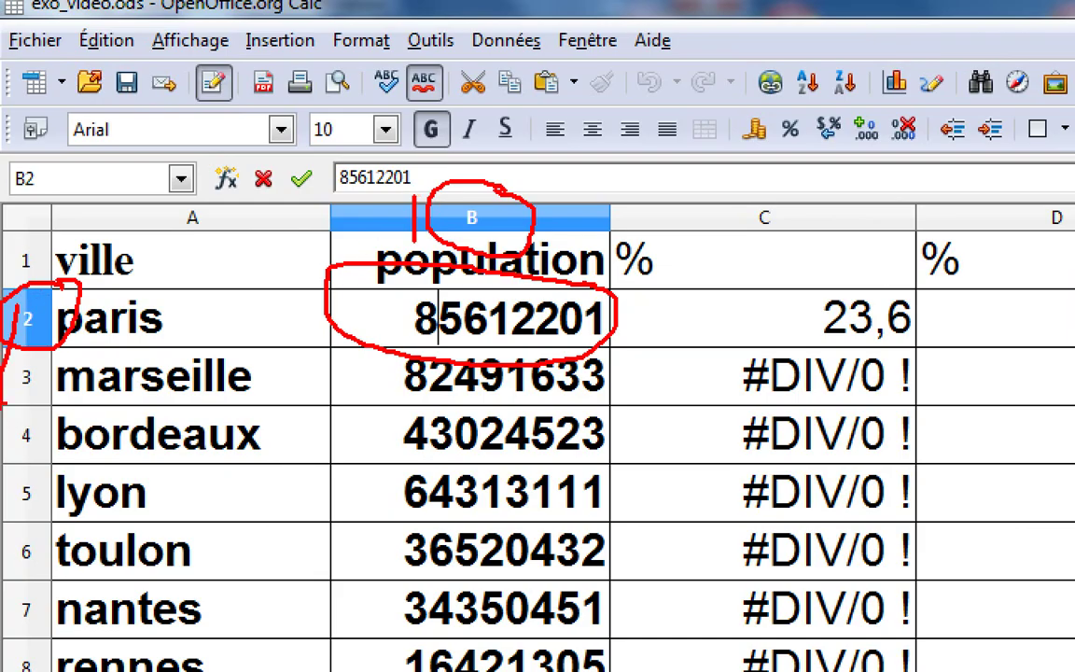
pyautogui.press('Escape')
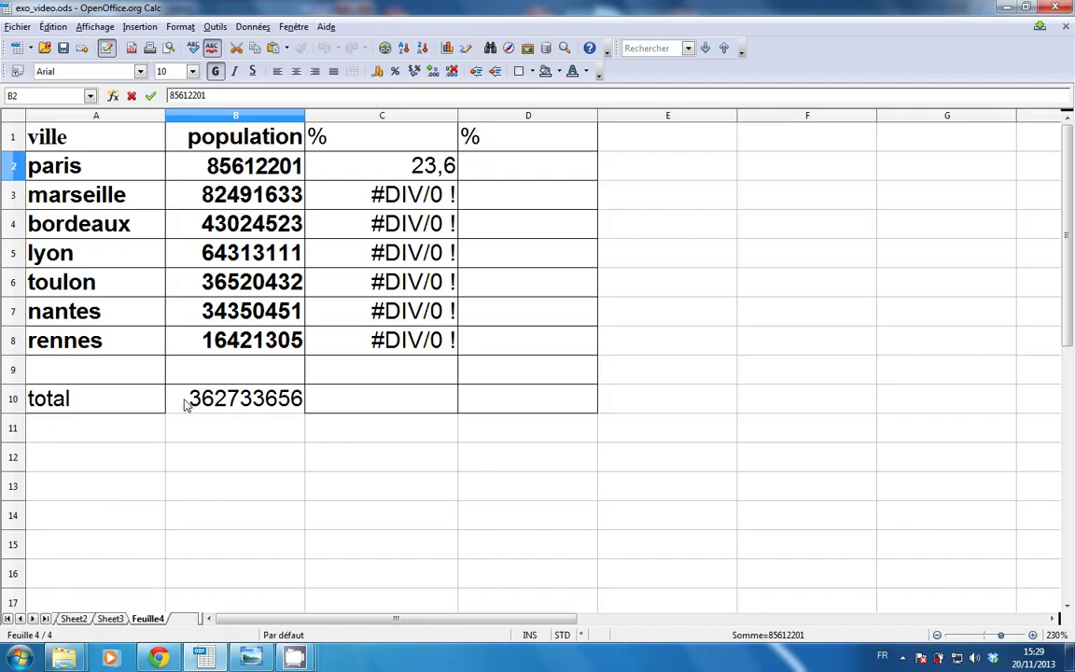
# Check the cells below the population total, going down from B11 to B13.
pyautogui.click(185, 433)
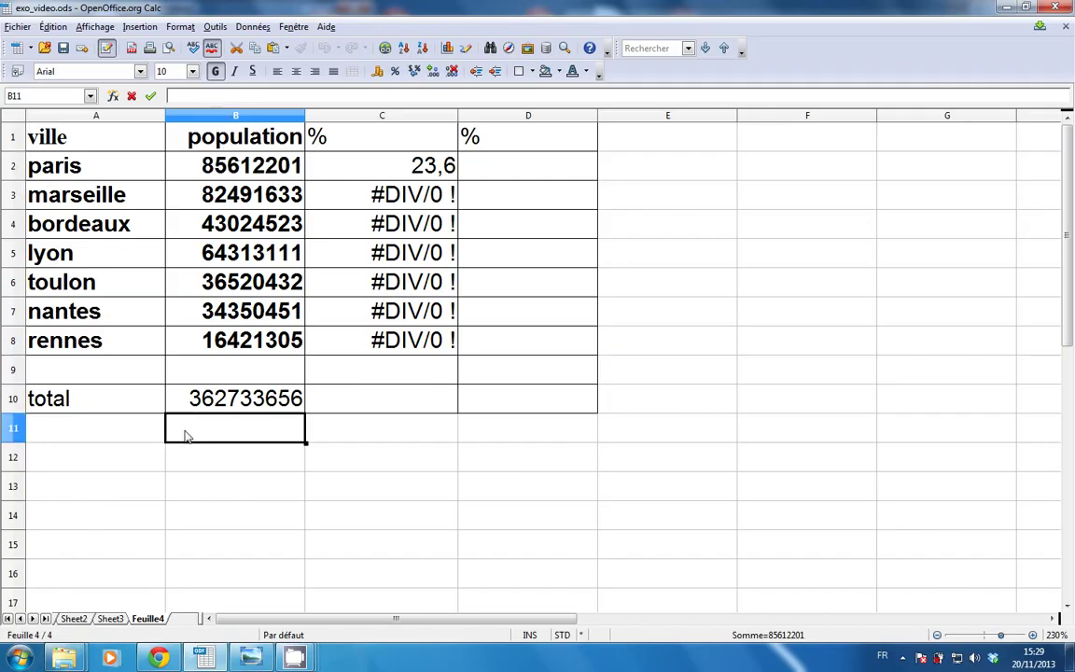
pyautogui.click(188, 456)
pyautogui.click(191, 494)
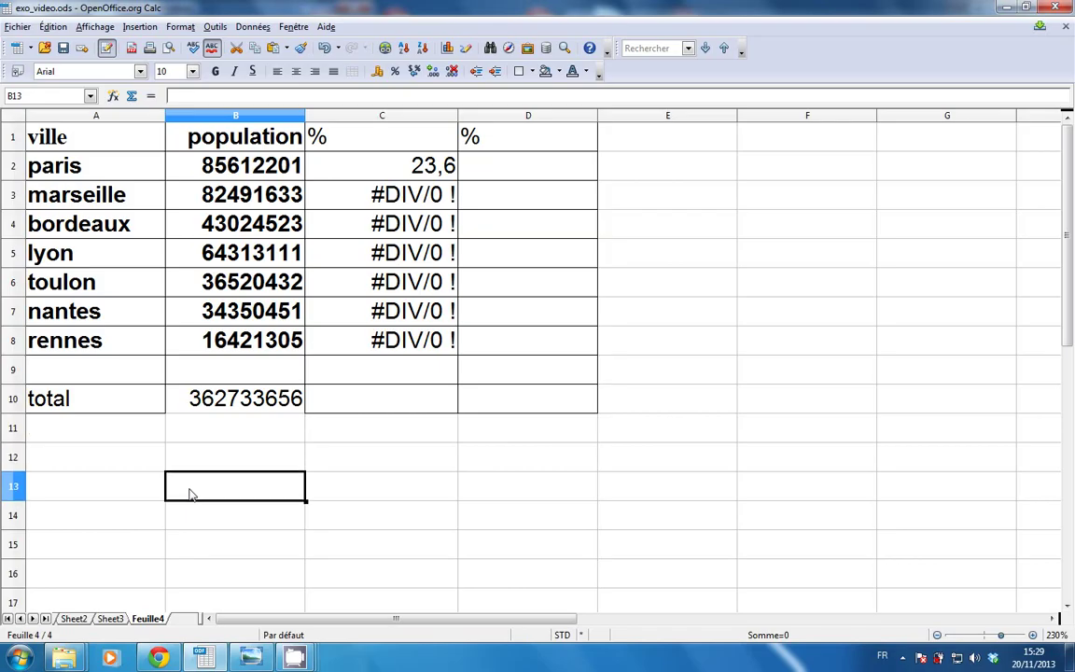
# Change the percentage formula in C2 to =B2/B$10*100 and fill it down to C8.
pyautogui.click(370, 175)
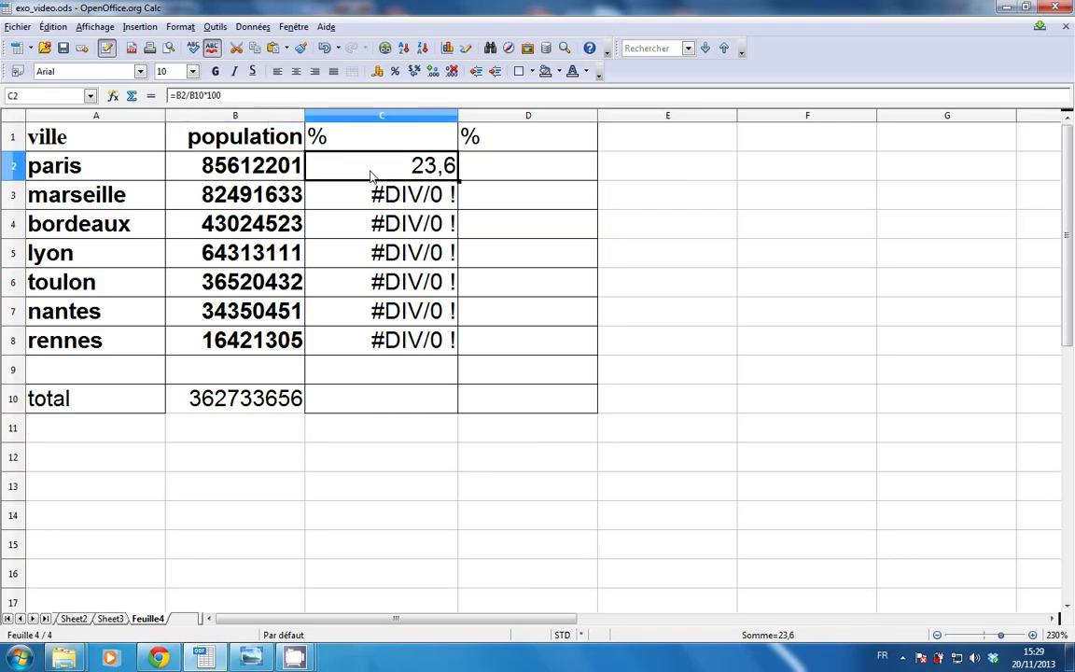
pyautogui.doubleClick(370, 176)
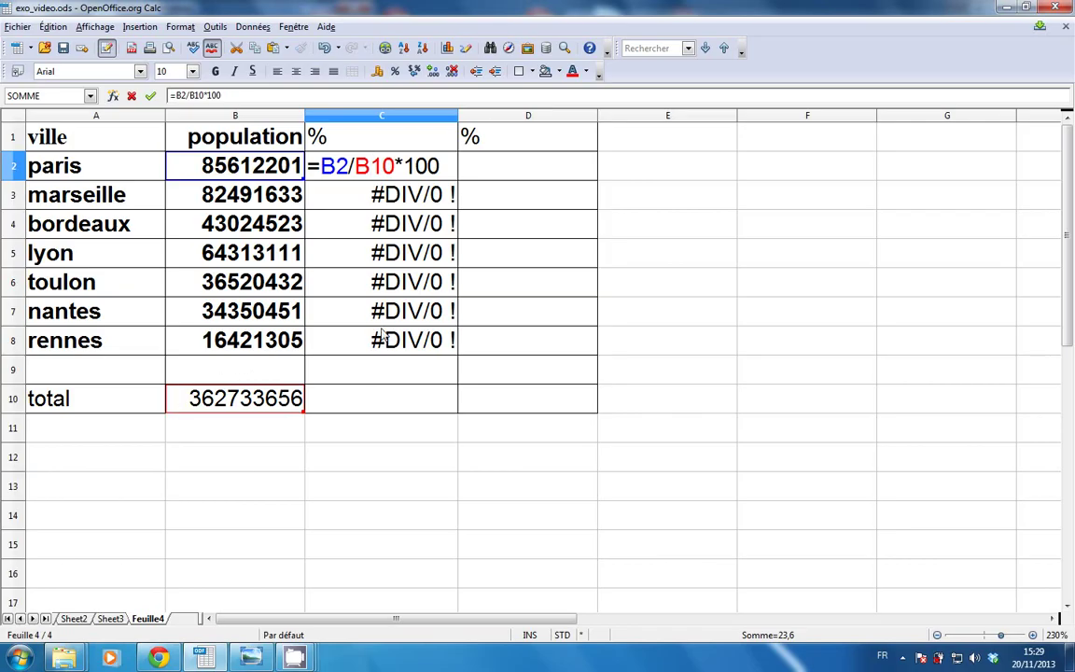
pyautogui.write('$')
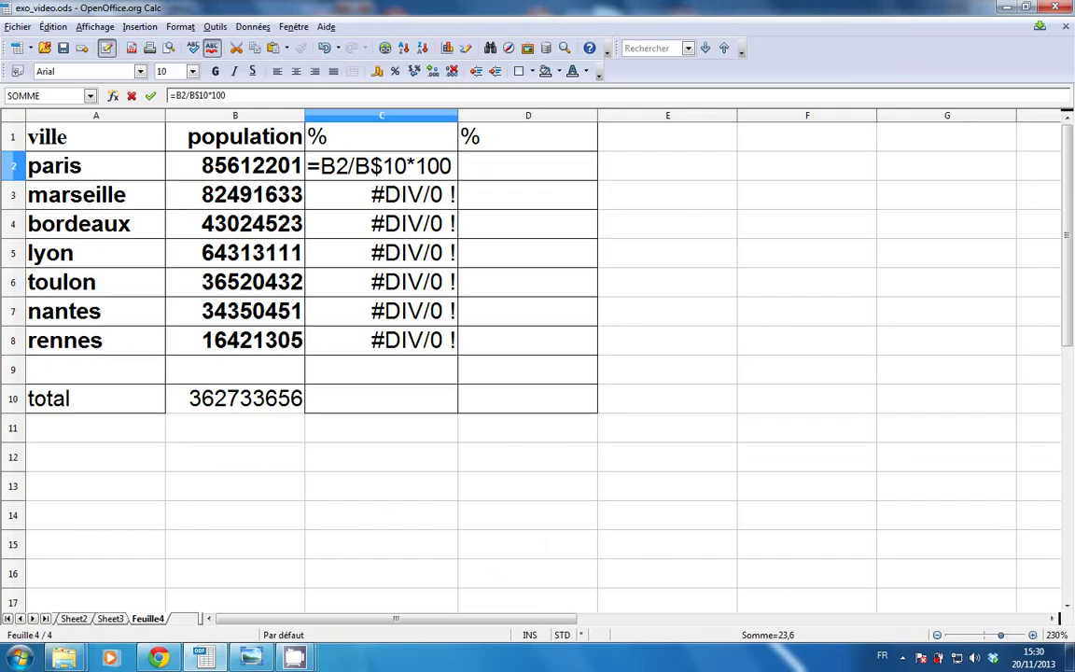
pyautogui.press('Return')
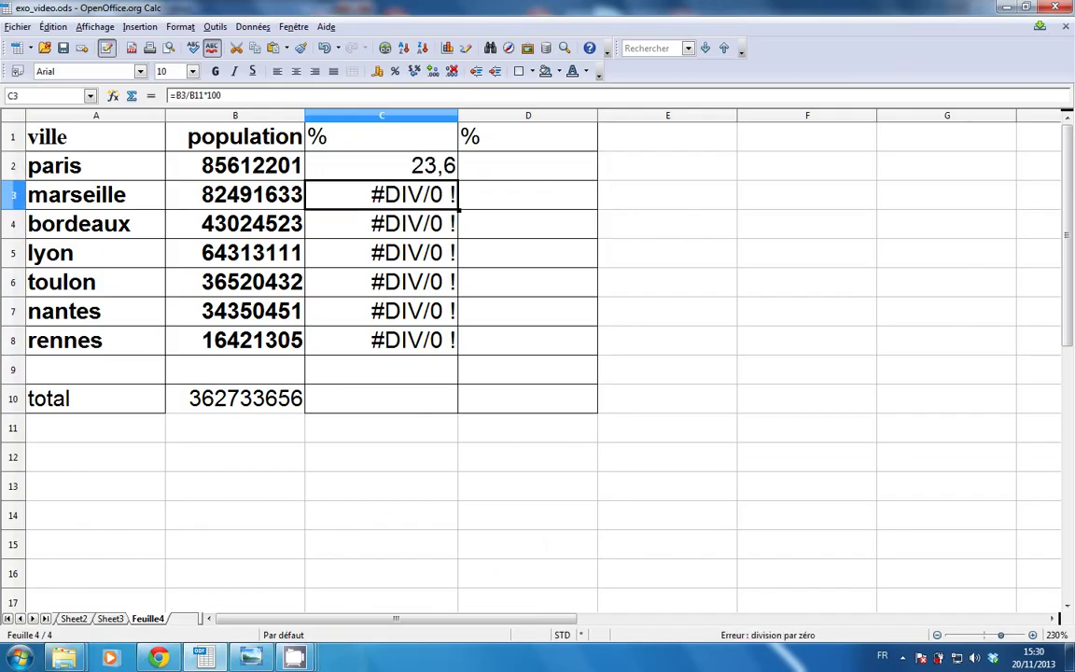
pyautogui.click(380, 165)
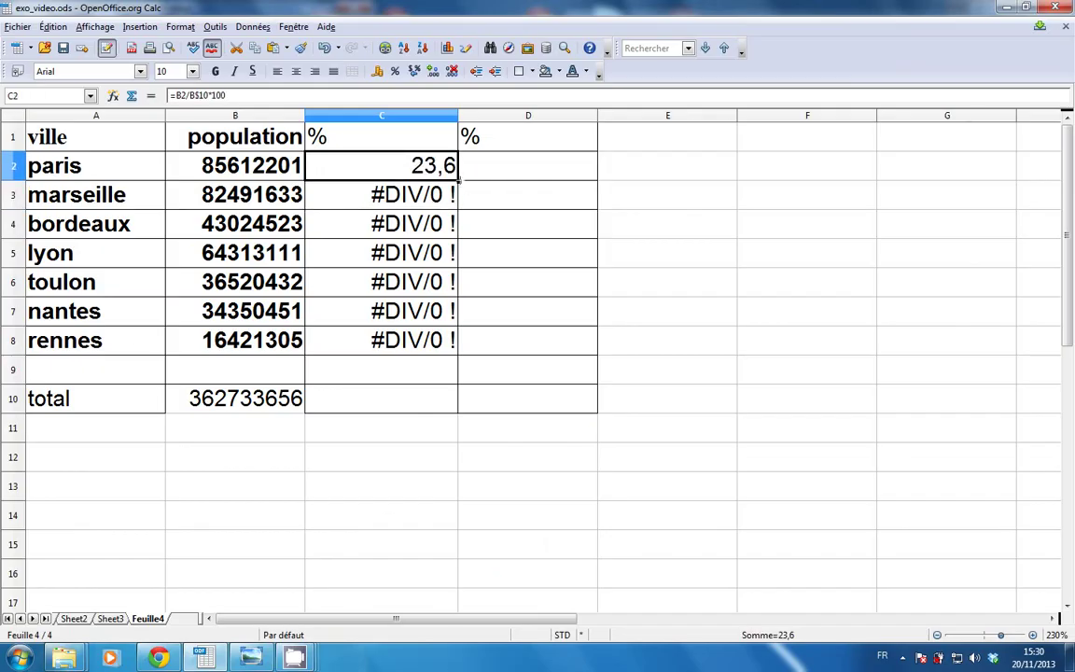
pyautogui.moveTo(457, 179); pyautogui.dragTo(401, 341)
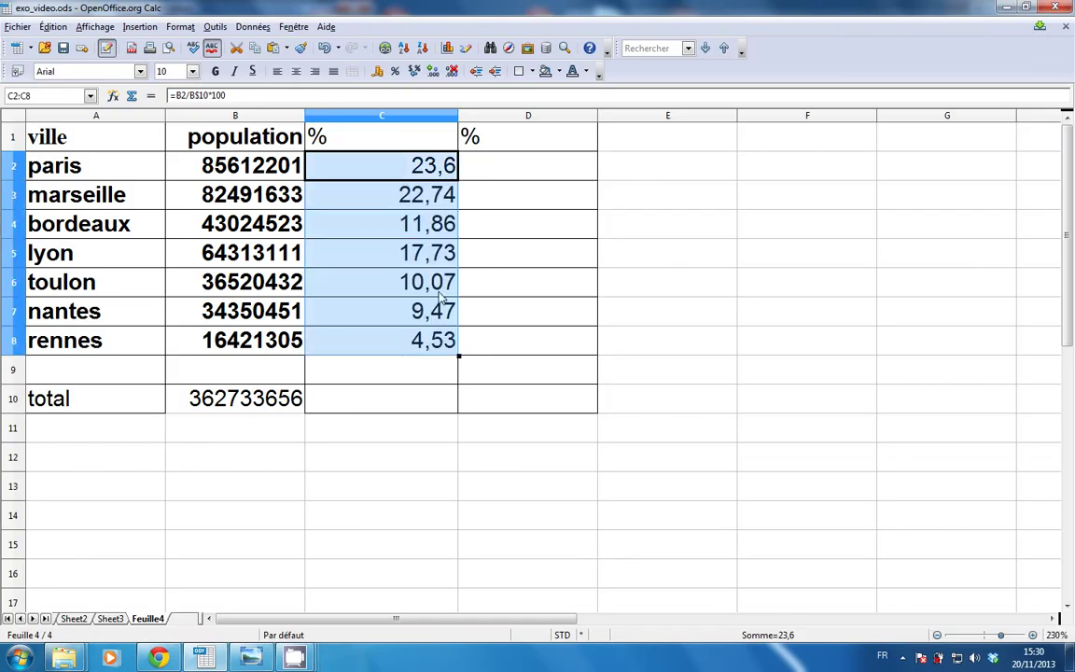
# Inspect the copied formulas for marseille, lyon and nantes in C3, C5 and C7 and the total cell they reference.
pyautogui.doubleClick(406, 207)
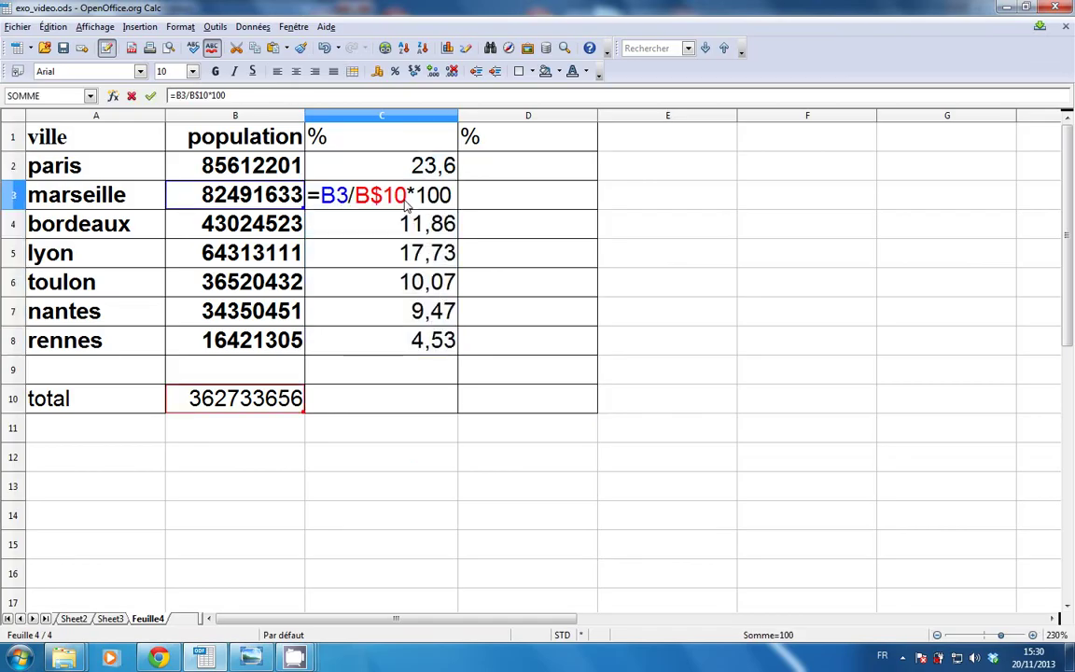
pyautogui.click(152, 97)
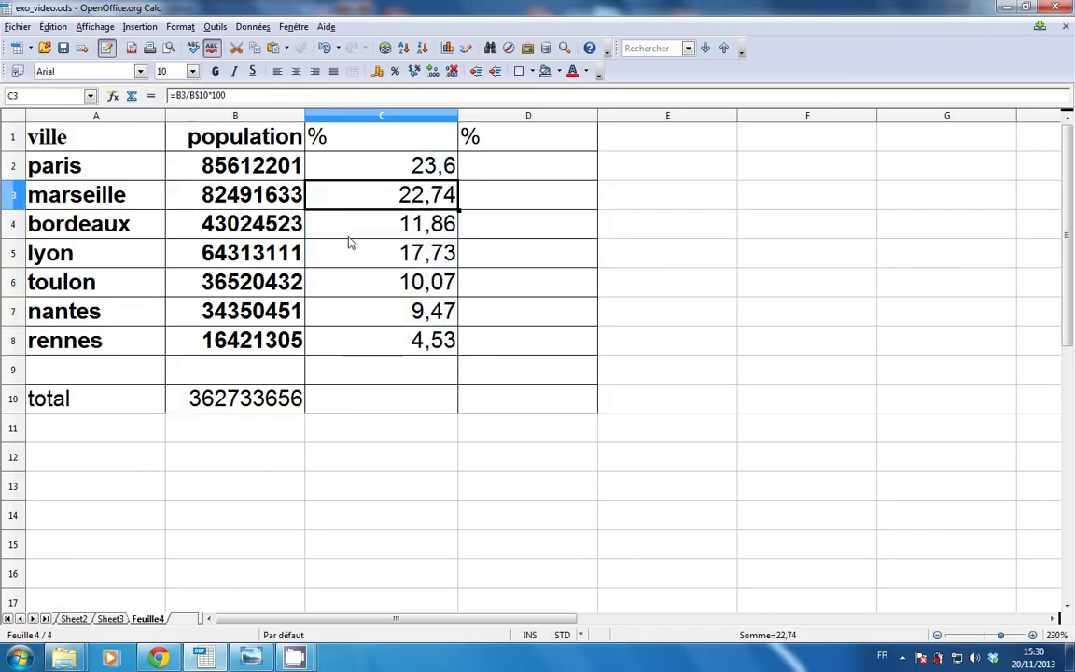
pyautogui.doubleClick(355, 253)
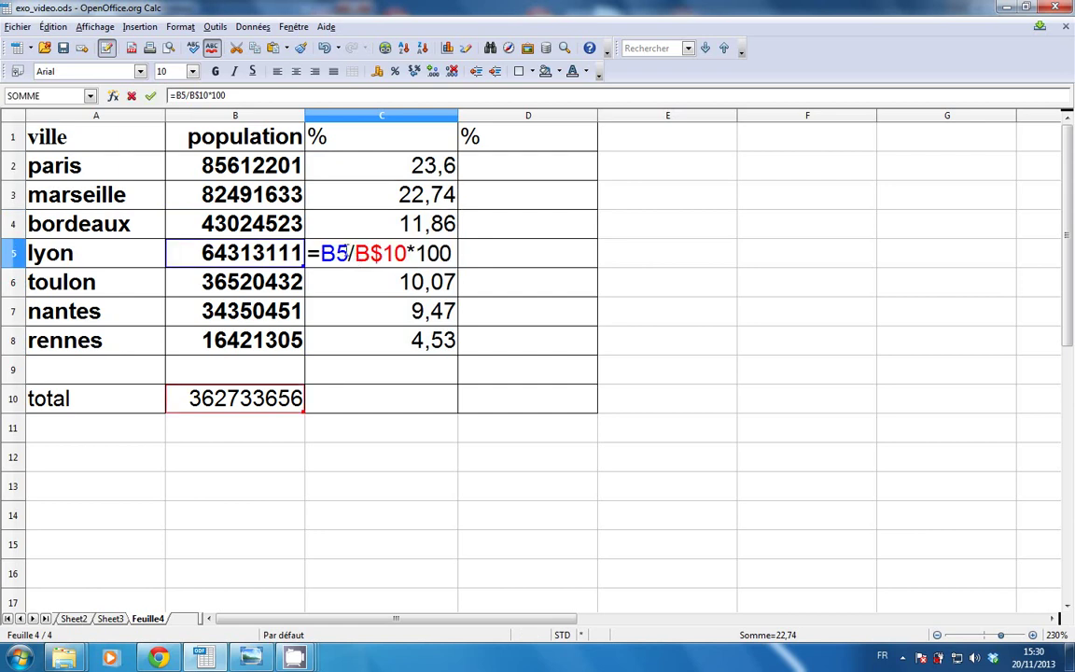
pyautogui.click(150, 95)
pyautogui.doubleClick(362, 322)
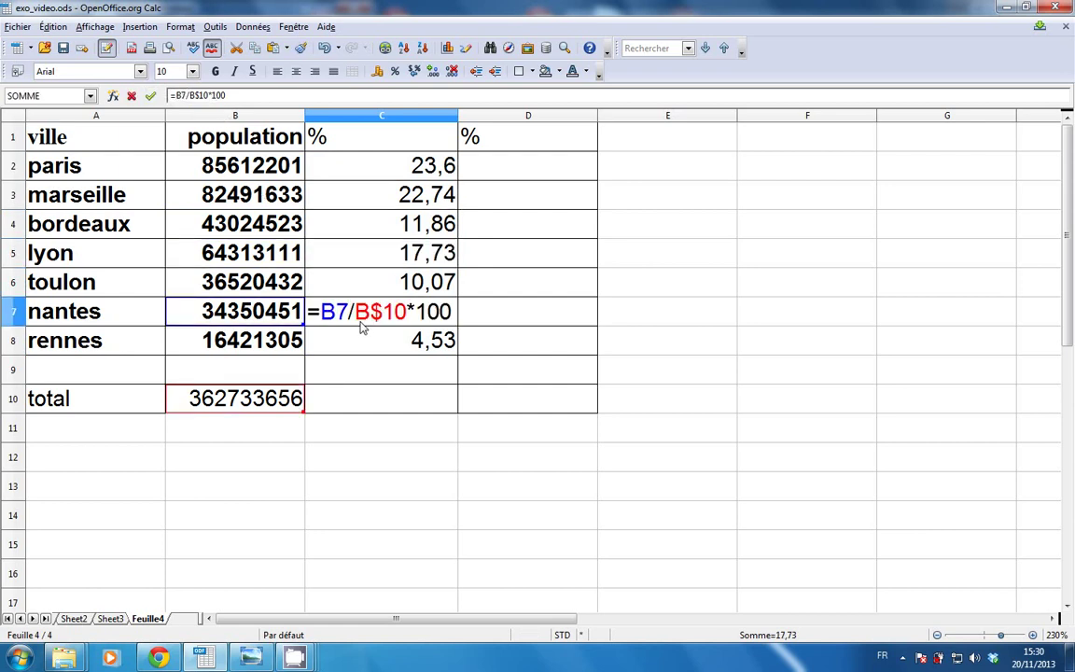
pyautogui.click(151, 97)
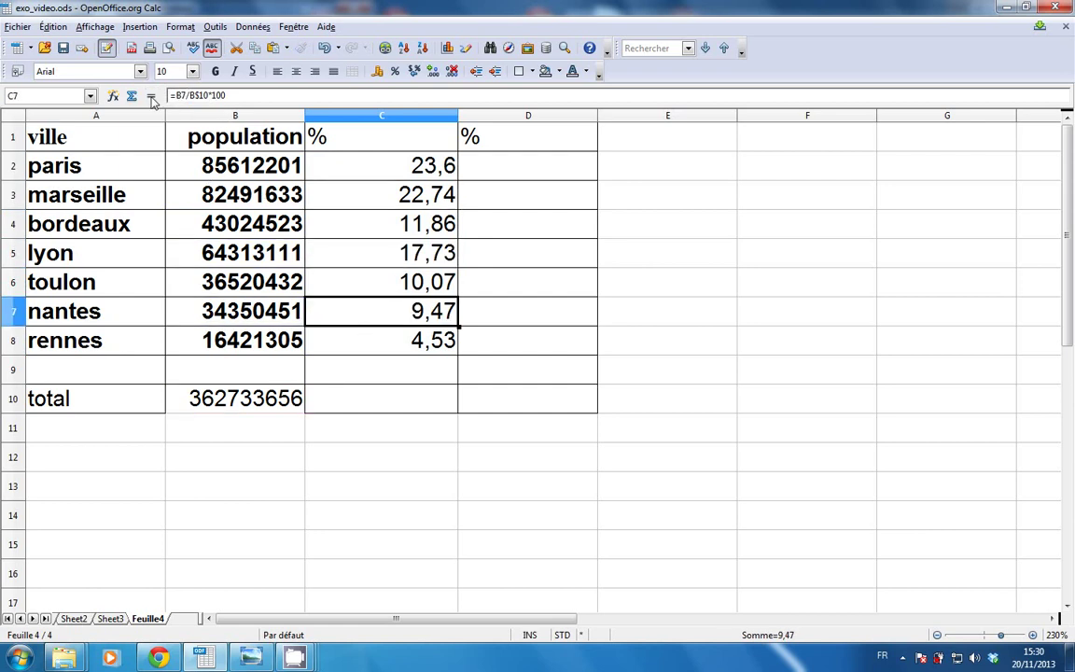
# Enter the formula =B2/B$10 in D2 to divide the paris population by the fixed-row total.
pyautogui.click(373, 168)
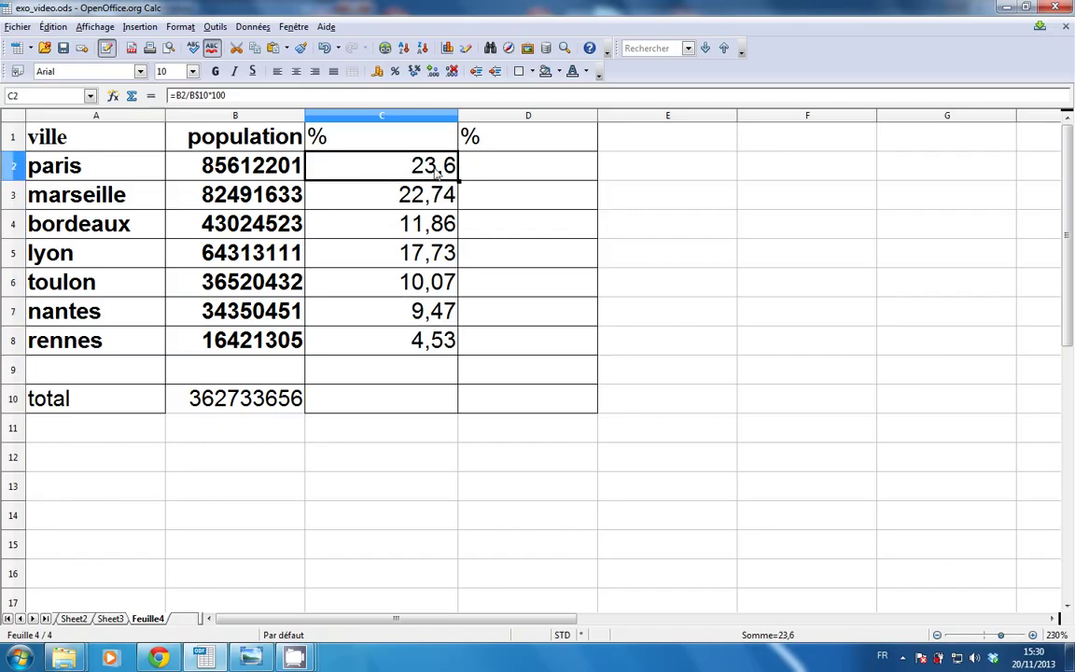
pyautogui.click(484, 171)
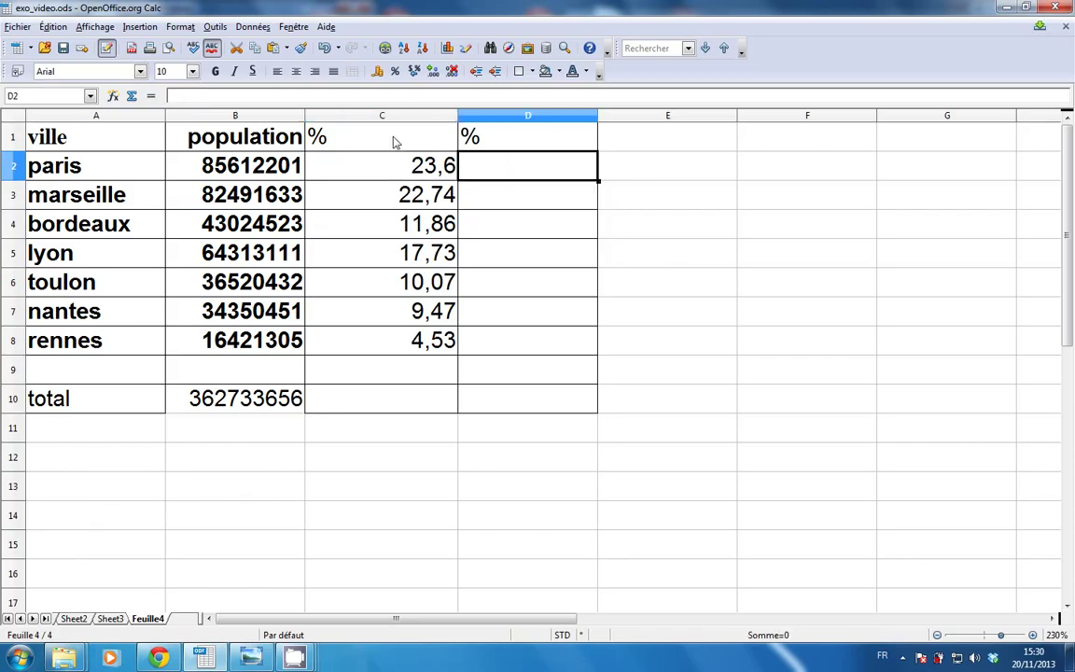
pyautogui.write('=')
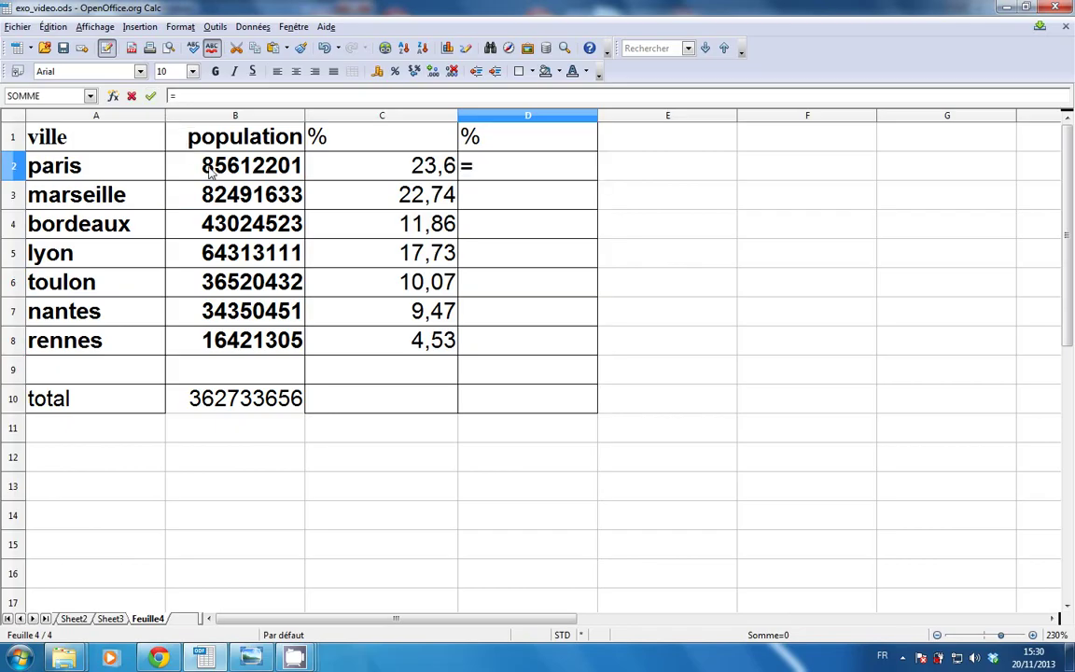
pyautogui.click(211, 174)
pyautogui.write('/')
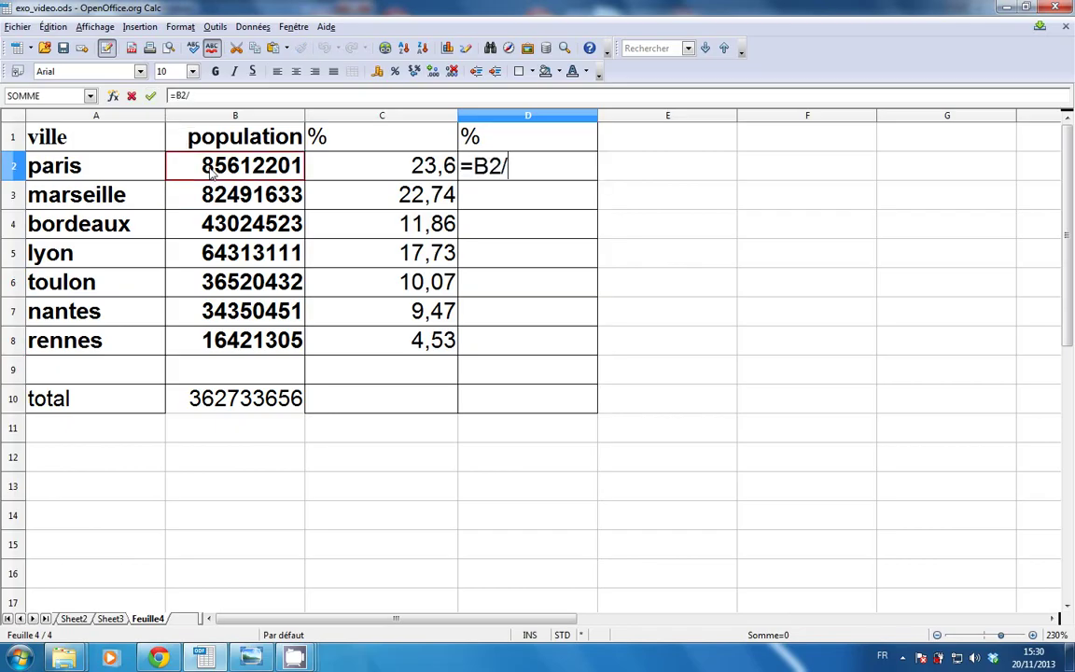
pyautogui.click(266, 395)
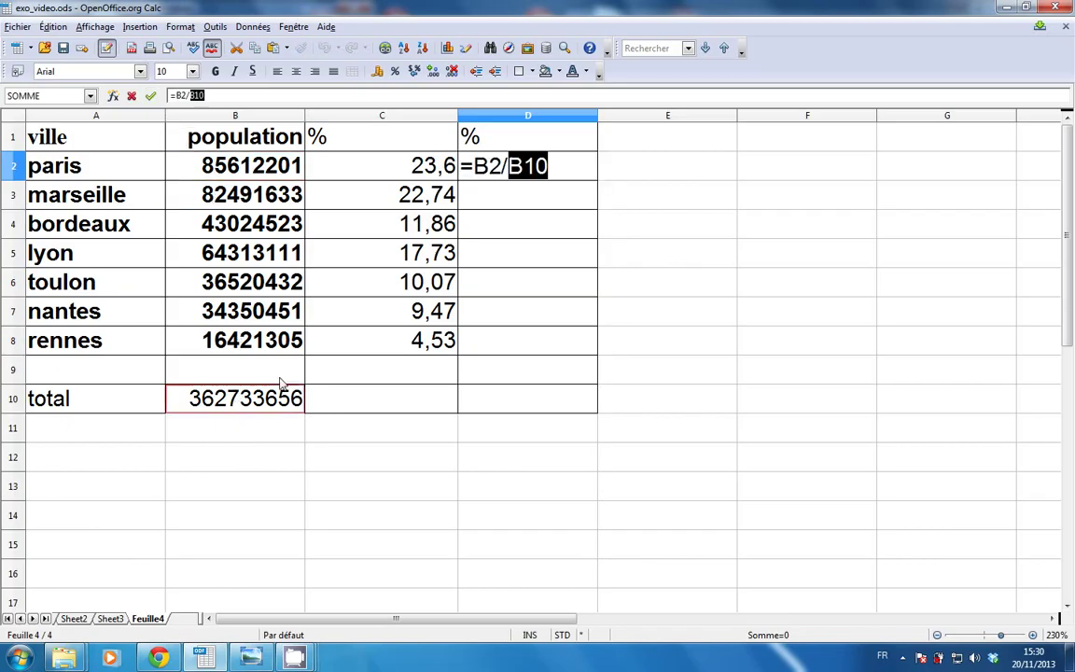
pyautogui.click(525, 169)
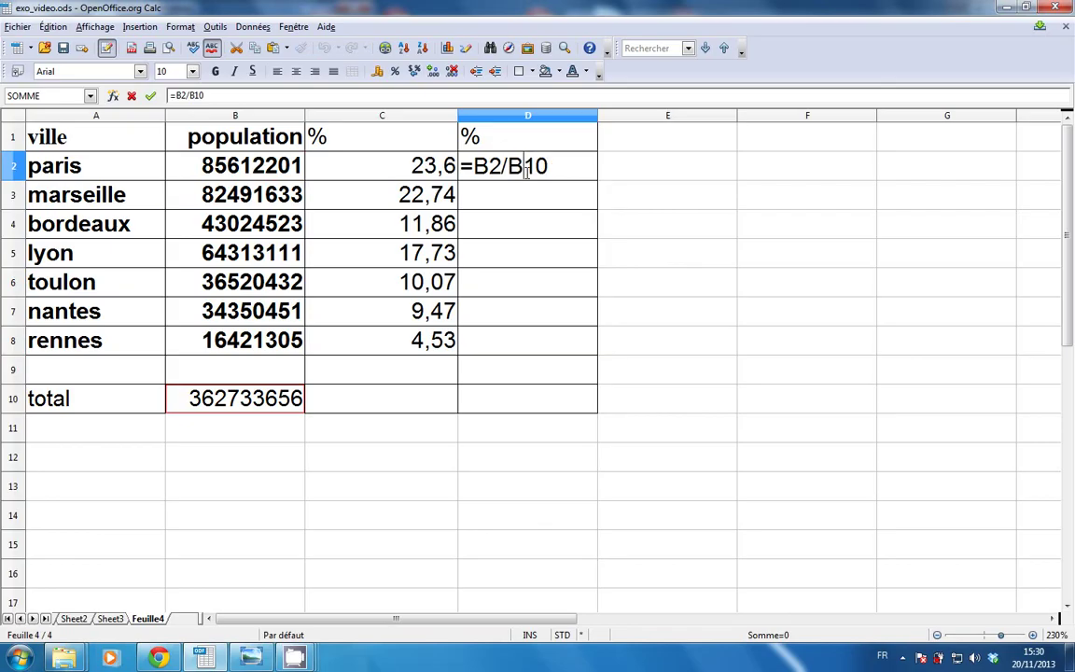
pyautogui.write('$')
pyautogui.press('Return')
# Fill the D2 formula down to D8 and format D2:D8 with the percentage number format.
pyautogui.click(523, 173)
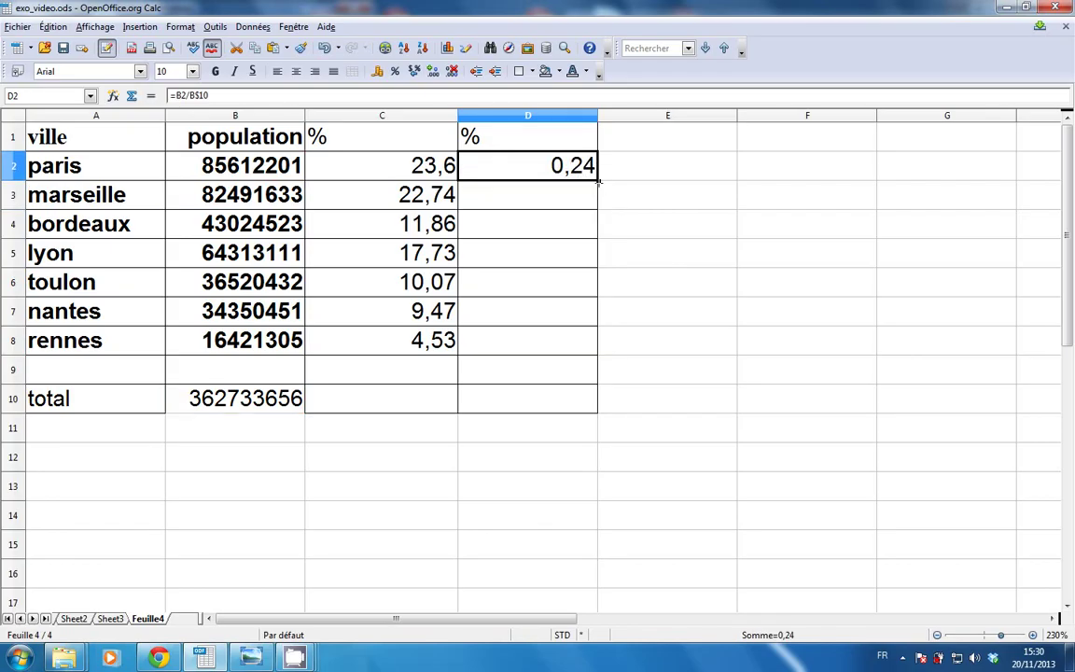
pyautogui.moveTo(598, 183); pyautogui.dragTo(594, 350)
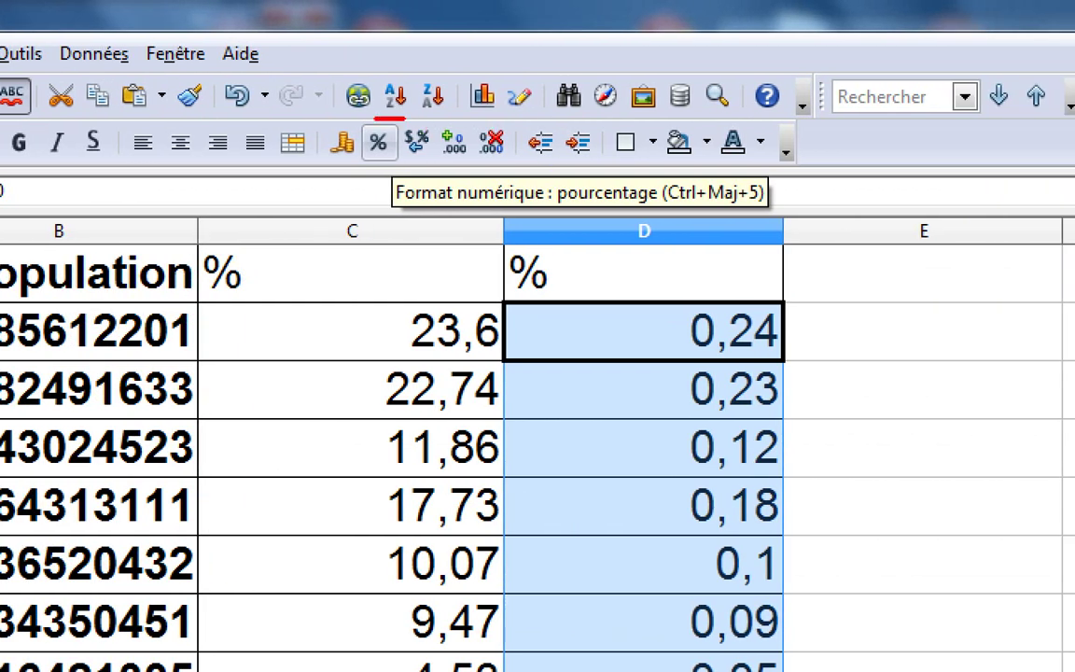
pyautogui.moveTo(401, 118)
pyautogui.mouseDown()
pyautogui.moveTo(360, 162)
pyautogui.moveTo(418, 160)
pyautogui.mouseUp()
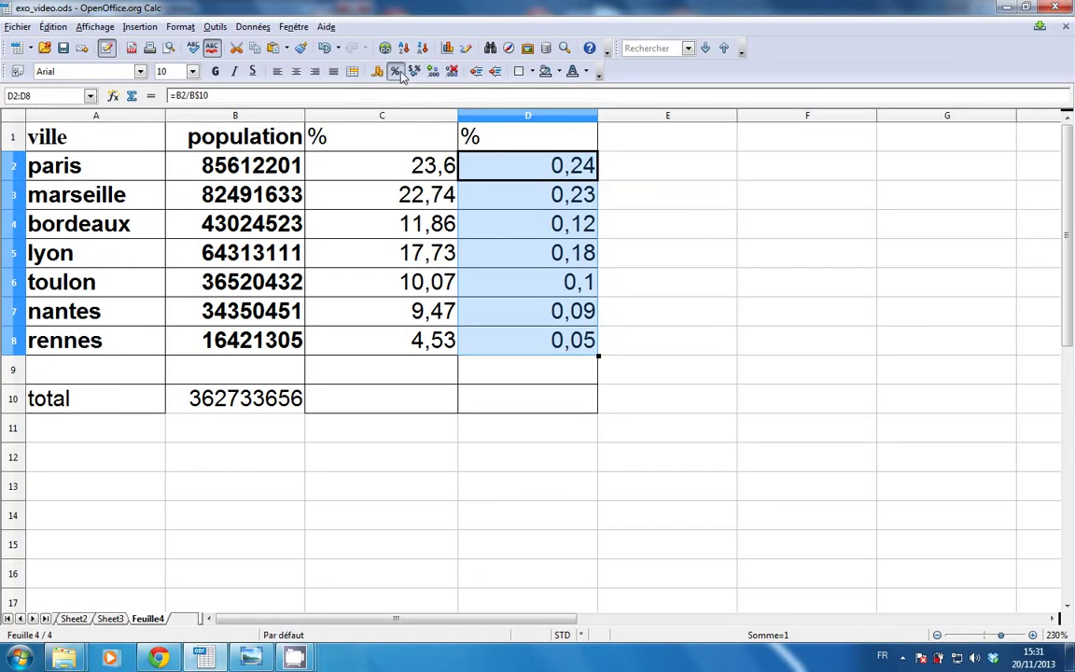
pyautogui.click(396, 72)
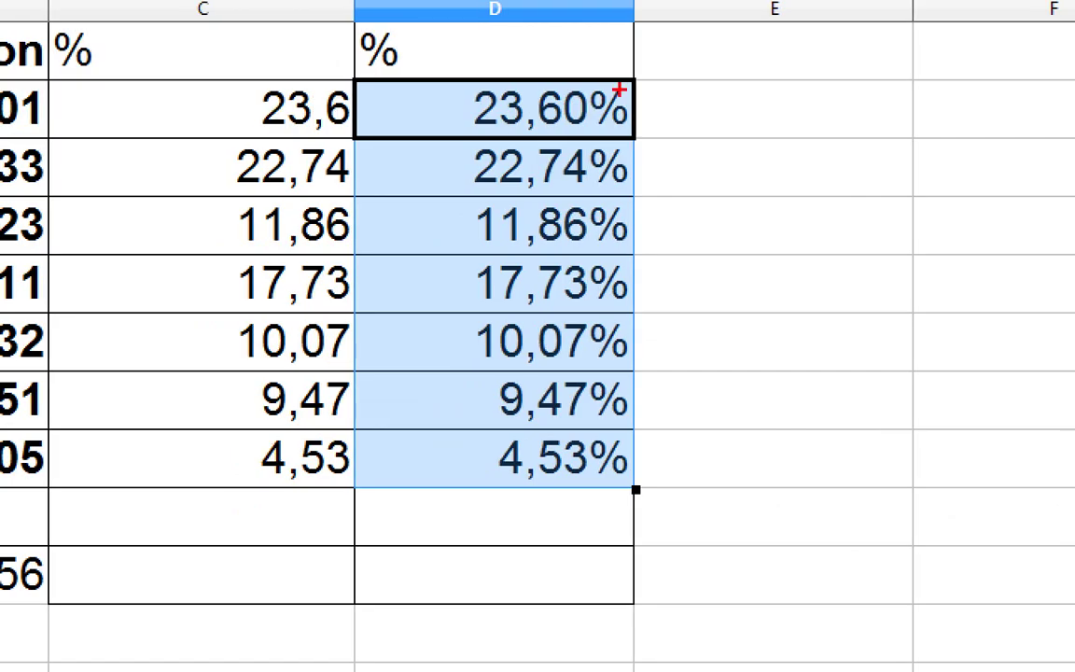
pyautogui.moveTo(618, 90)
pyautogui.mouseDown()
pyautogui.moveTo(560, 57)
pyautogui.moveTo(439, 58)
pyautogui.moveTo(446, 122)
pyautogui.moveTo(653, 120)
pyautogui.moveTo(642, 70)
pyautogui.mouseUp()
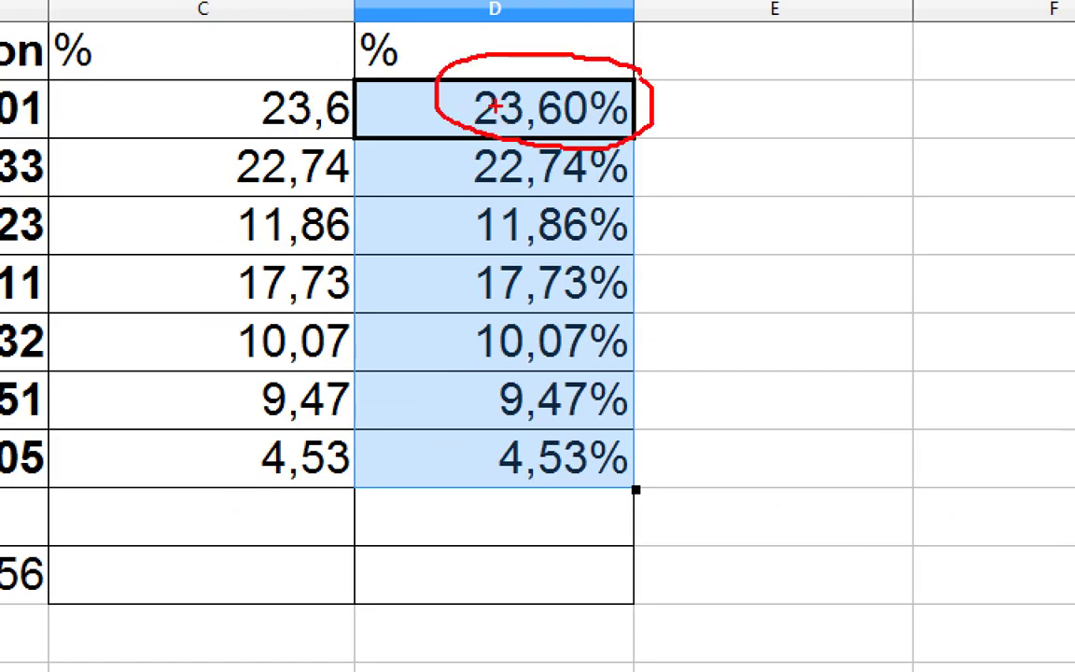